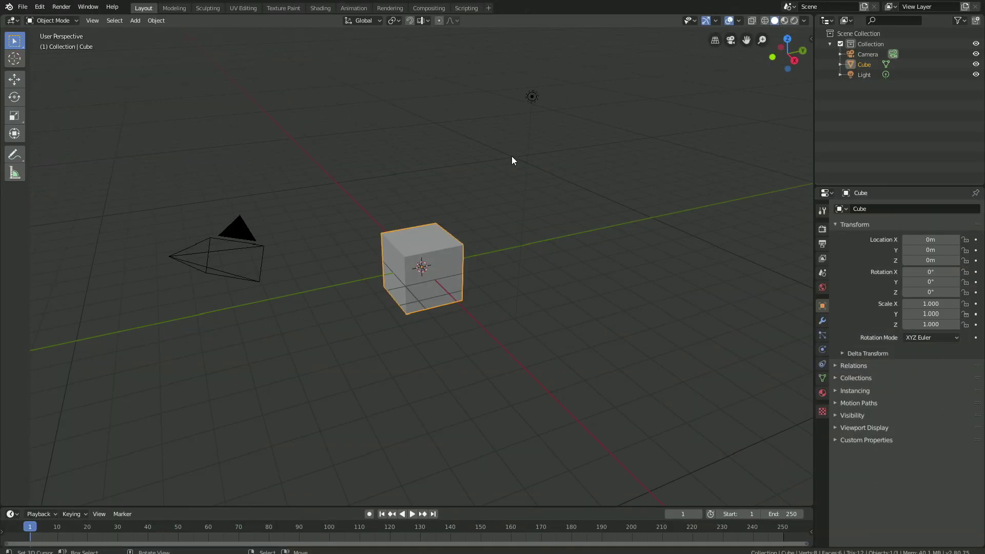
Stretch the cube along X to about 5.031 times its length, forming a long bar
key("s")
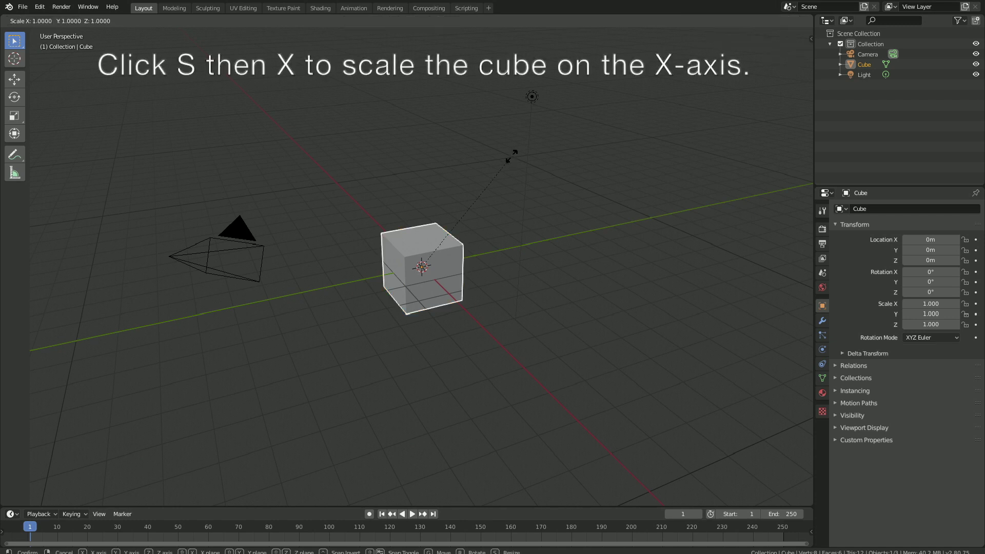
key("x")
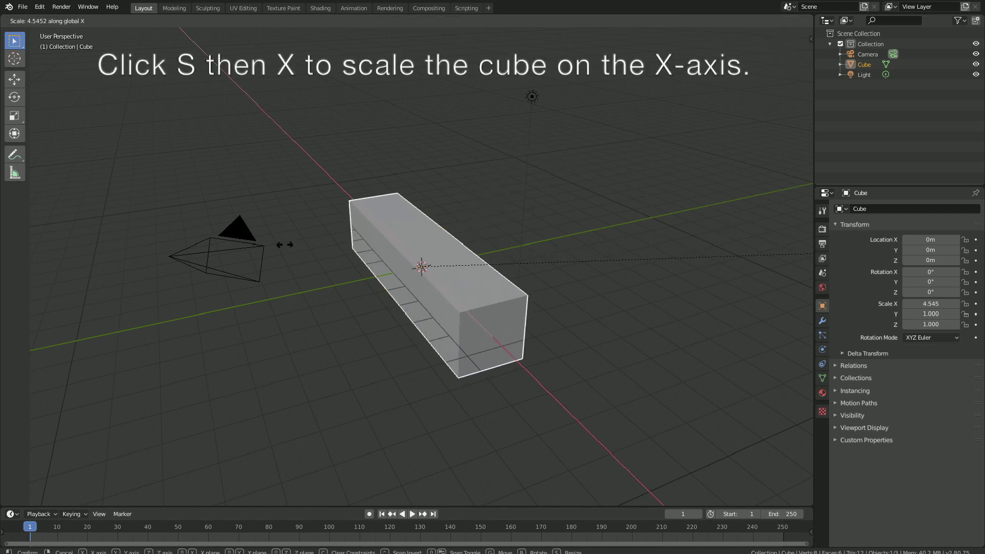
left_click(352, 241)
middle_click_drag(445, 239, 416, 243)
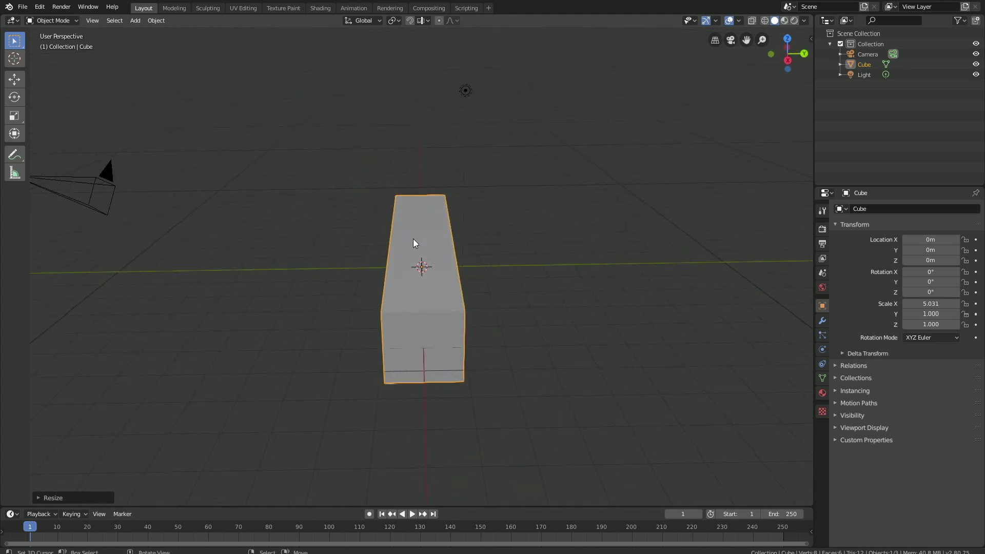
Enable Collision physics on the long box
left_click(822, 349)
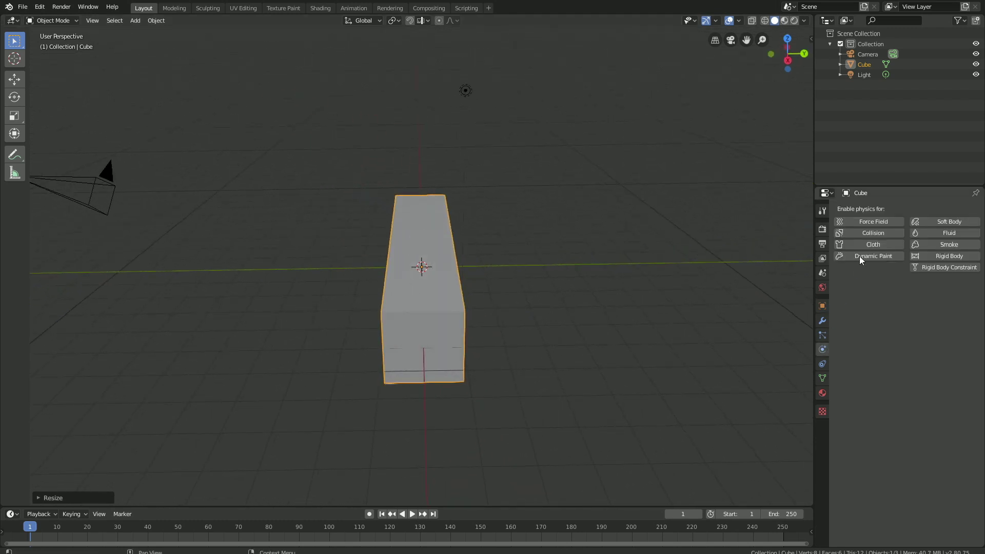
left_click(870, 233)
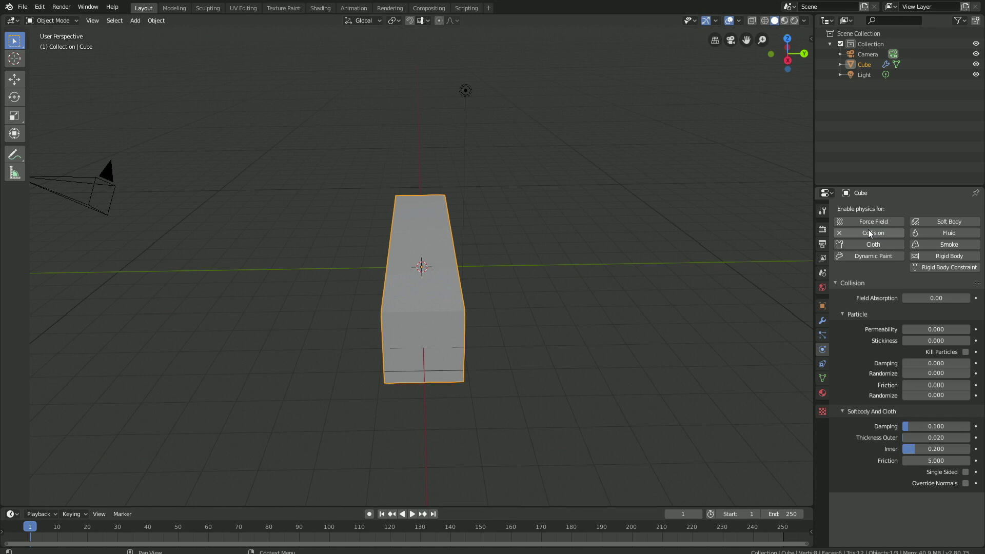
middle_click_drag(553, 236, 575, 230)
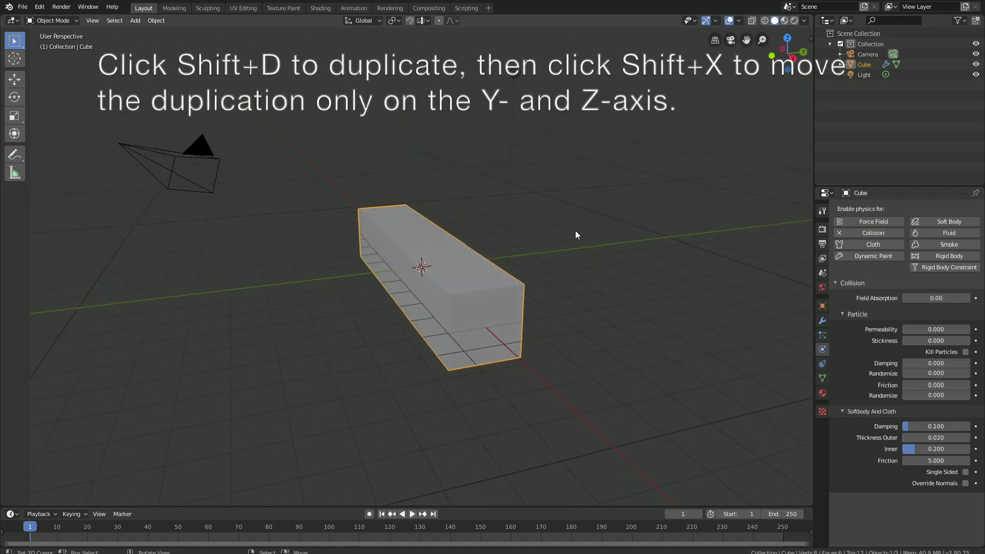
Copy the box up and back six times (Cube.001–Cube.006) to build a seven-step staircase
key("shift+d")
key("shift+x")
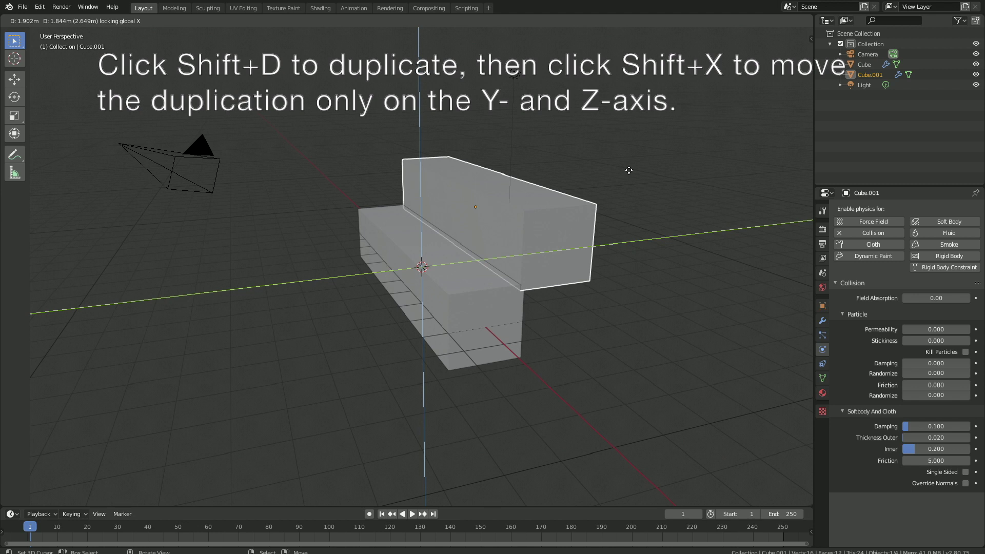
left_click(630, 170)
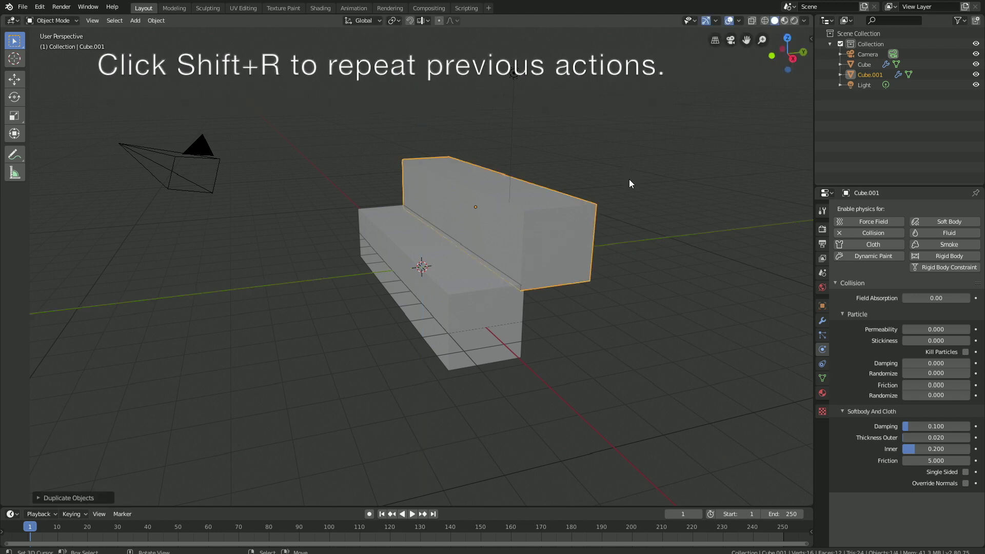
key("shift+r")
key("shift+r")
key("shift+r")
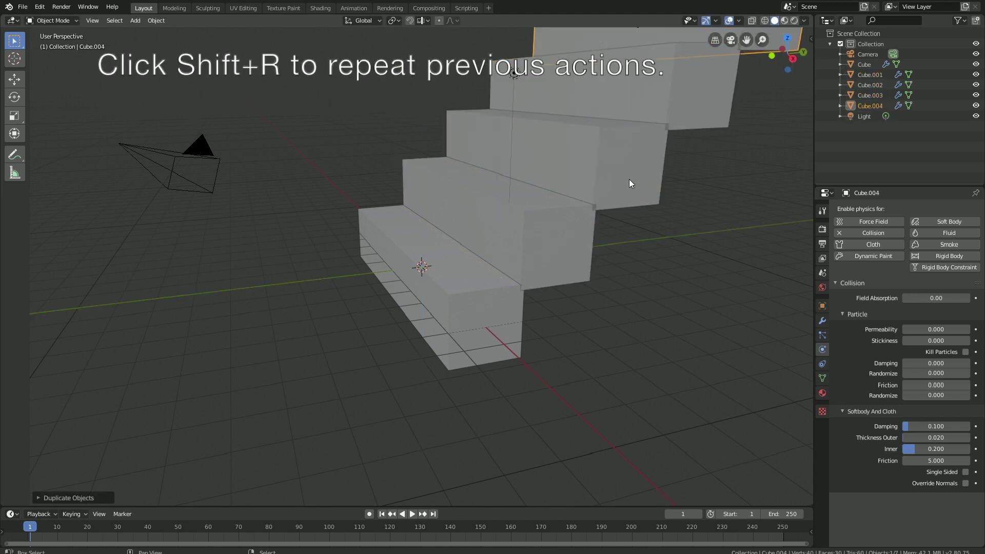
scroll(631, 183, "down", 3)
key("shift+r")
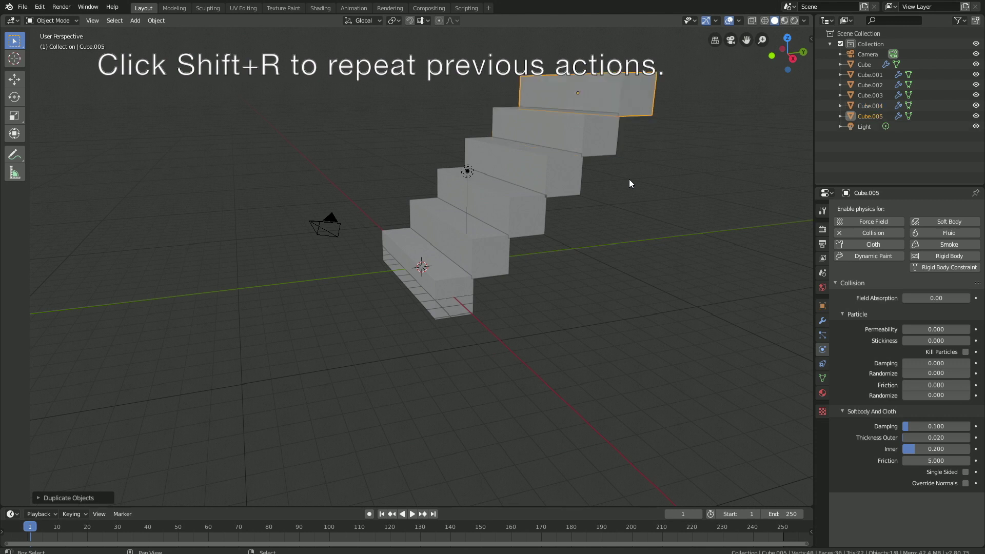
key("shift+r")
mouse_move(630, 180)
middle_mouse_down()
mouse_move(706, 182)
mouse_move(628, 182)
middle_mouse_up()
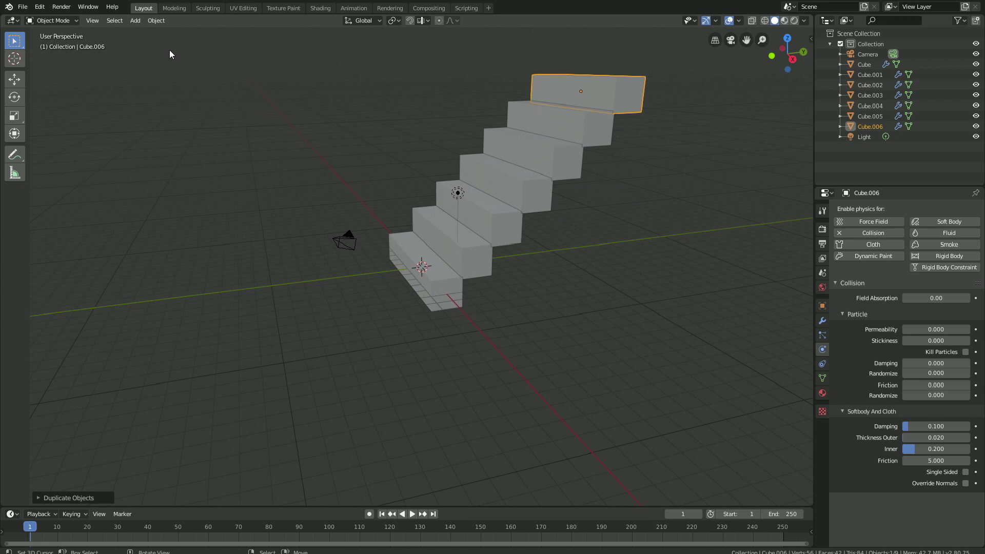
Add a UV sphere to the scene and resize it
left_click(134, 21)
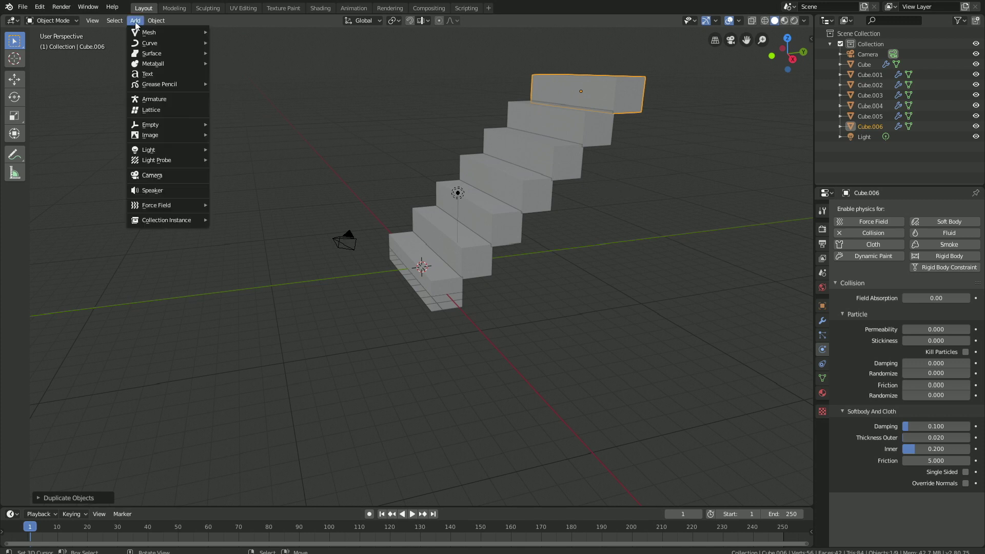
mouse_move(204, 30)
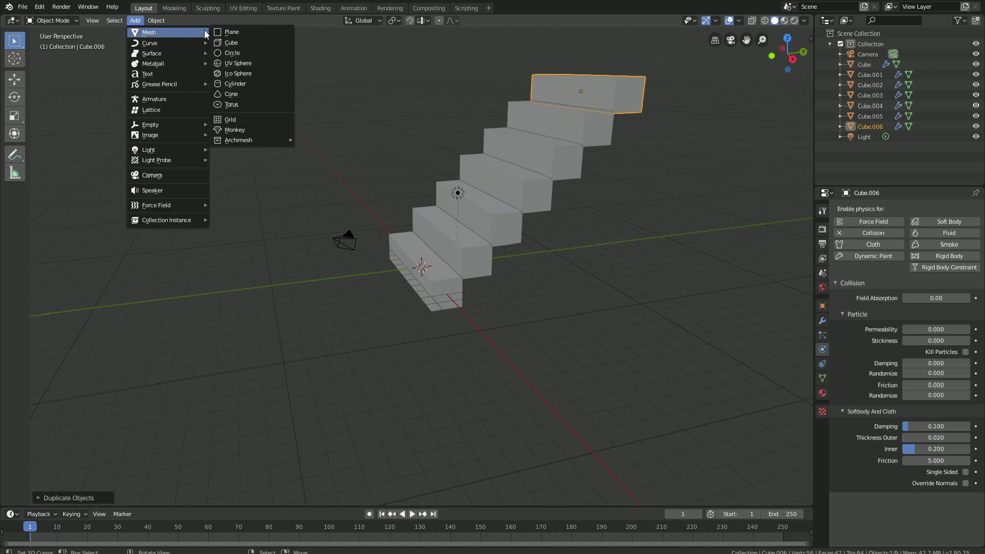
left_click(247, 64)
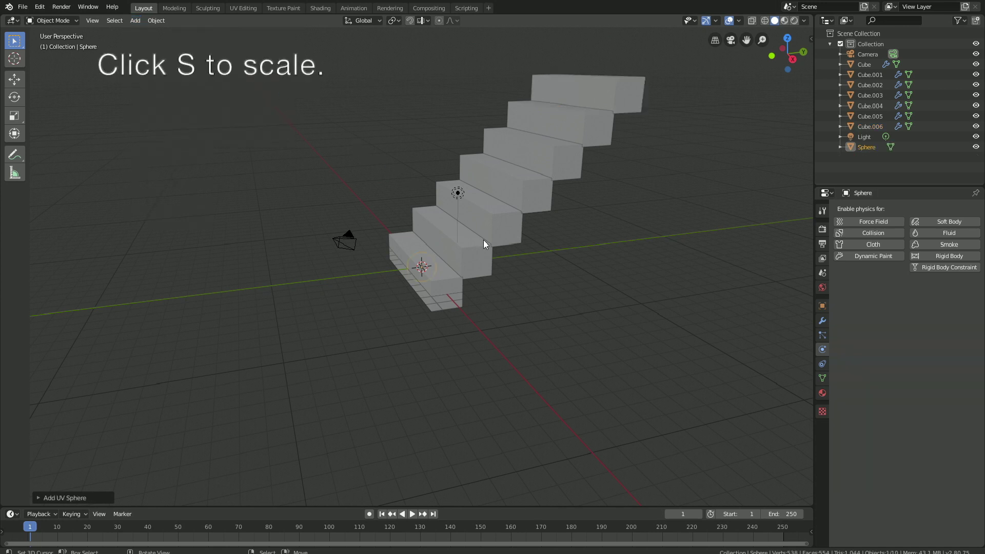
key("s")
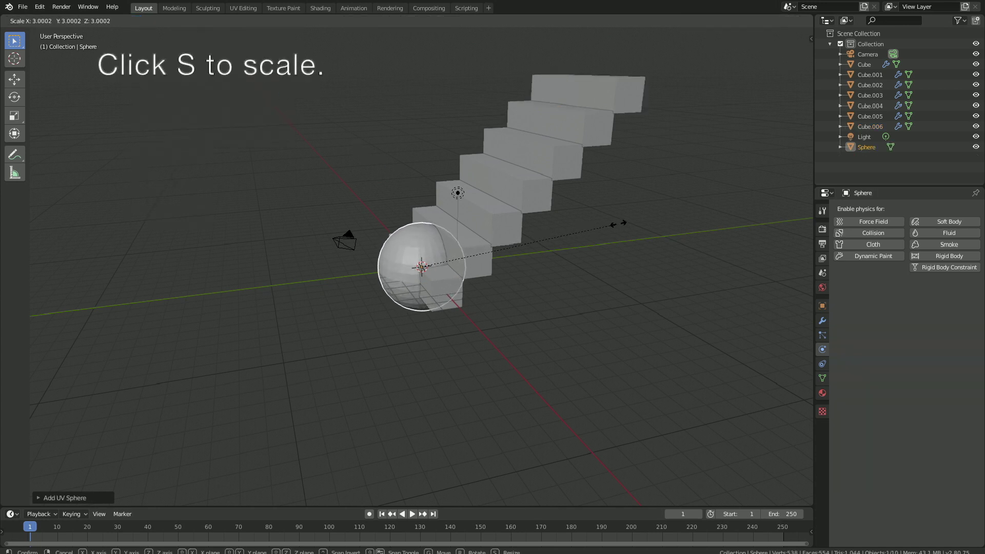
left_click(639, 220)
Move the sphere vertically so it sits just above the staircase's top step
key("g")
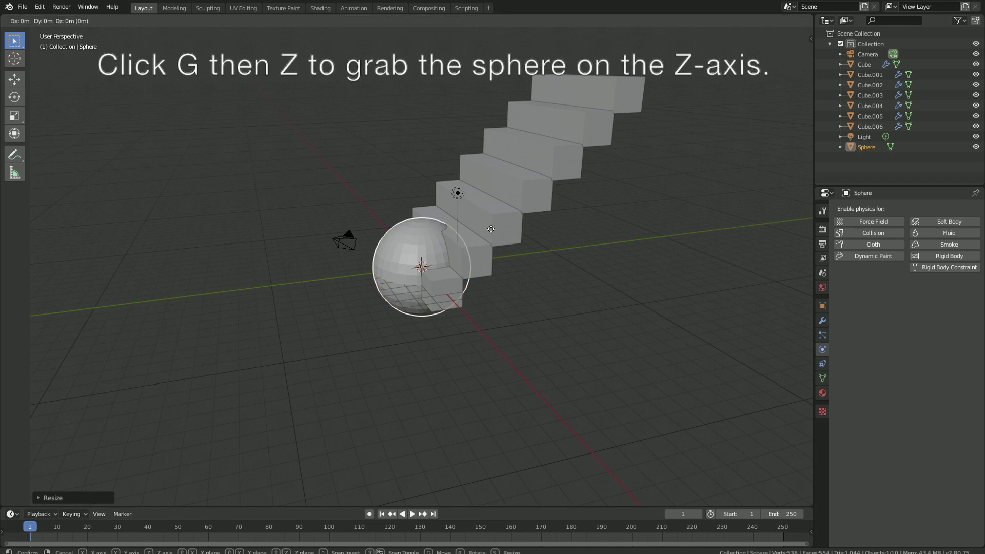
key("z")
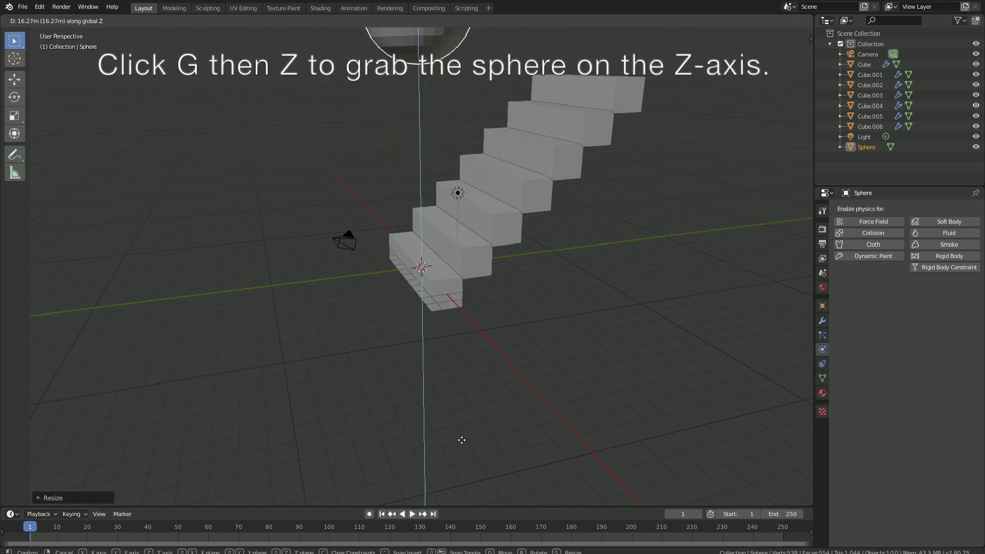
left_click(464, 500)
scroll(586, 374, "down", 4)
middle_click_drag(570, 367, 555, 363)
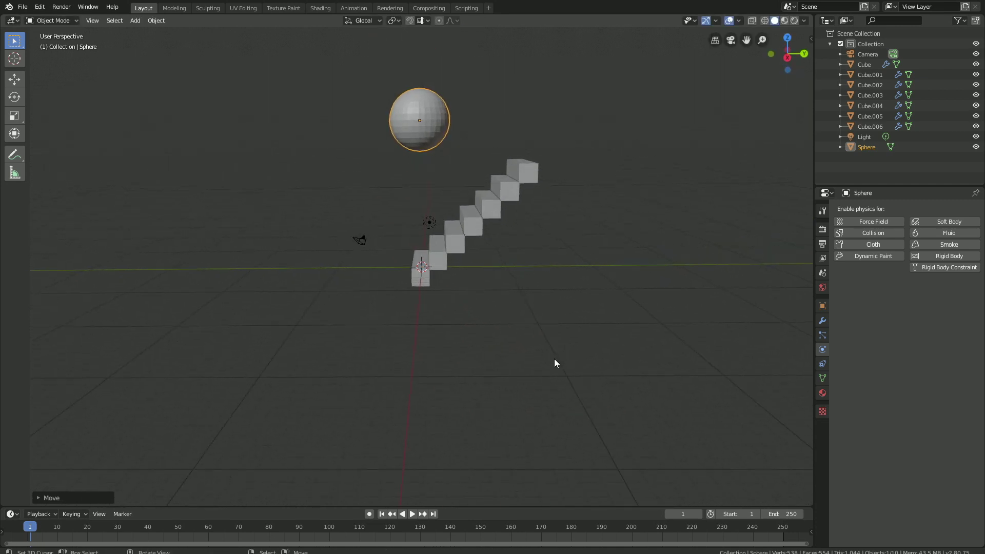
key("g")
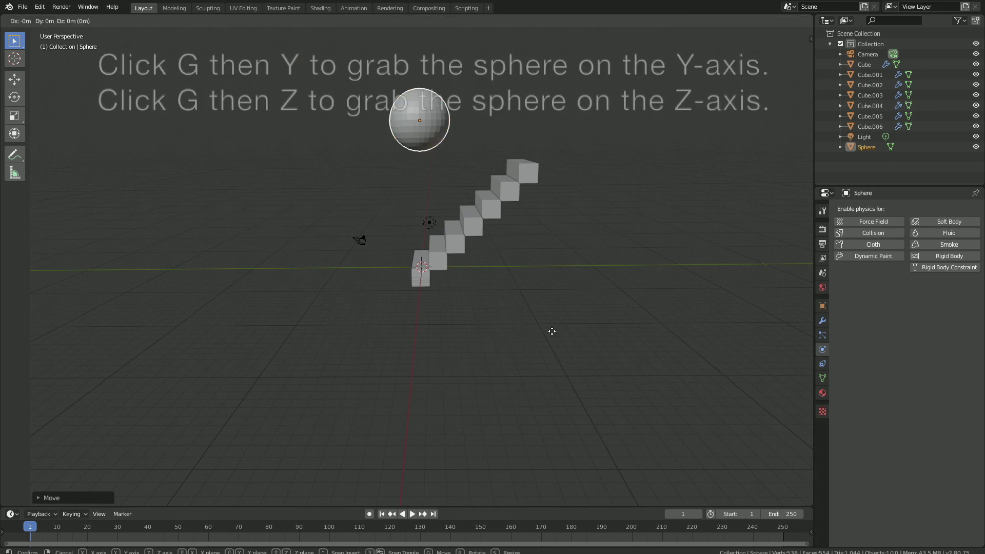
key("y")
key("Escape")
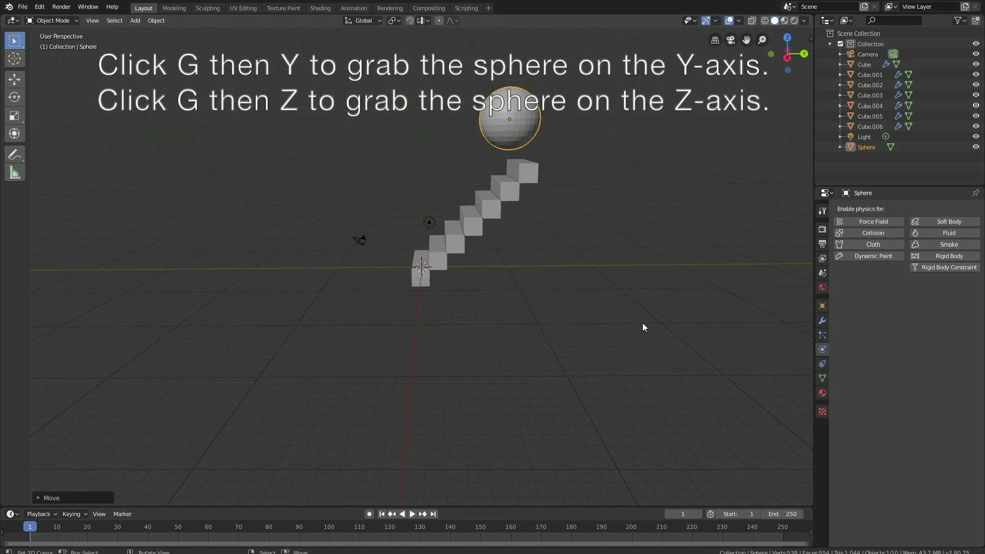
key("g")
key("z")
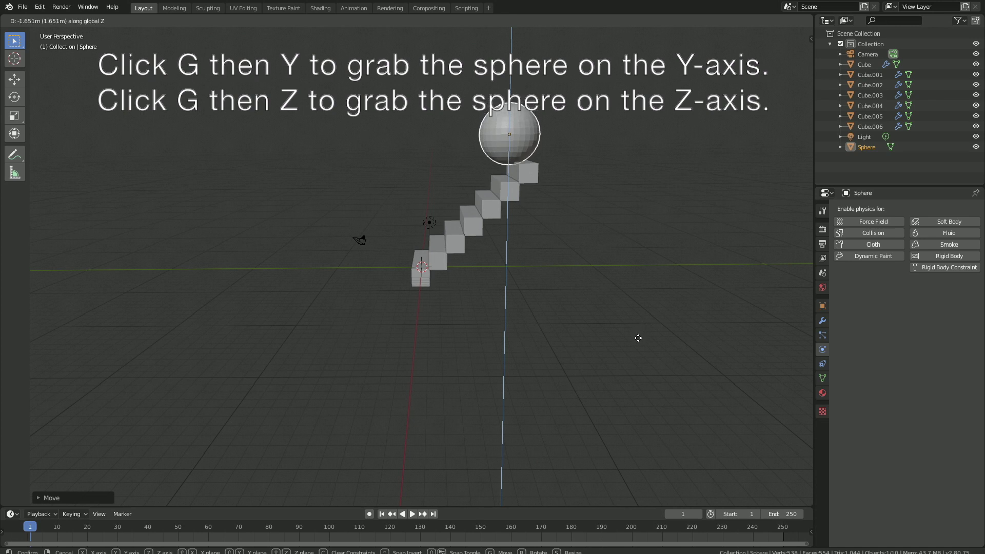
left_click(638, 401)
Shrink the sphere slightly to about 0.8 scale
key("s")
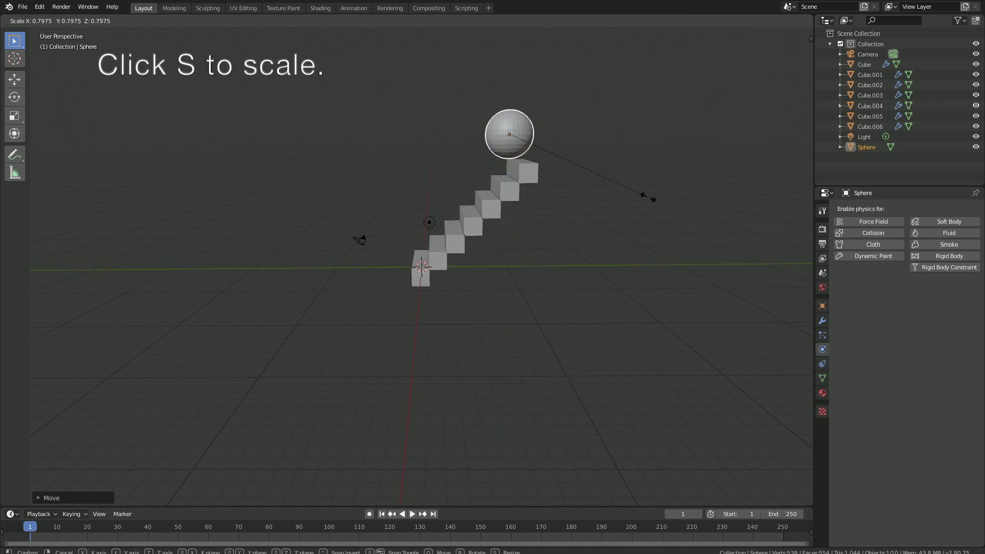
left_click(644, 198)
middle_click_drag(644, 198, 582, 217)
scroll(577, 226, "up", 3)
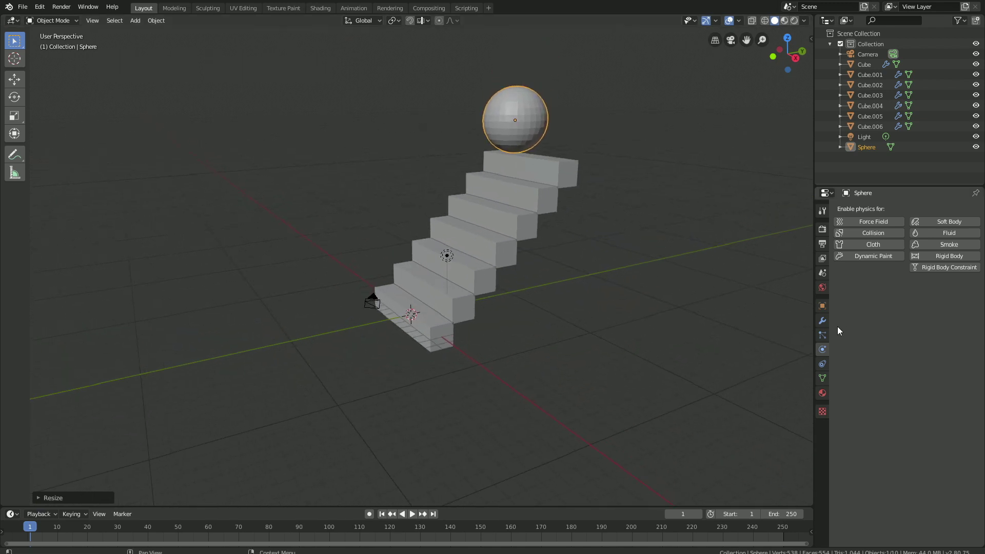
Give the sphere Soft Body physics with Goal off, edge Bending 1.000 and Stiffness on
left_click(934, 223)
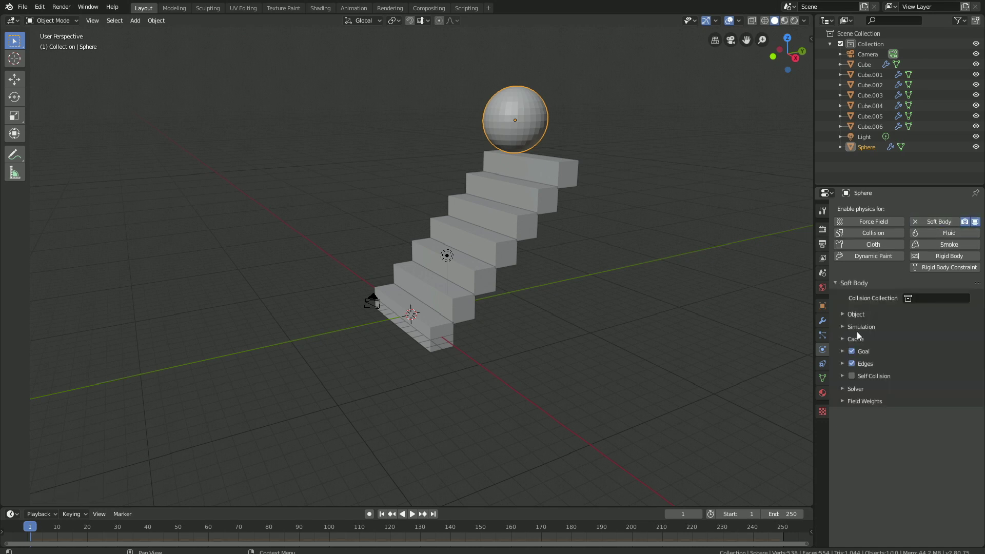
left_click(842, 363)
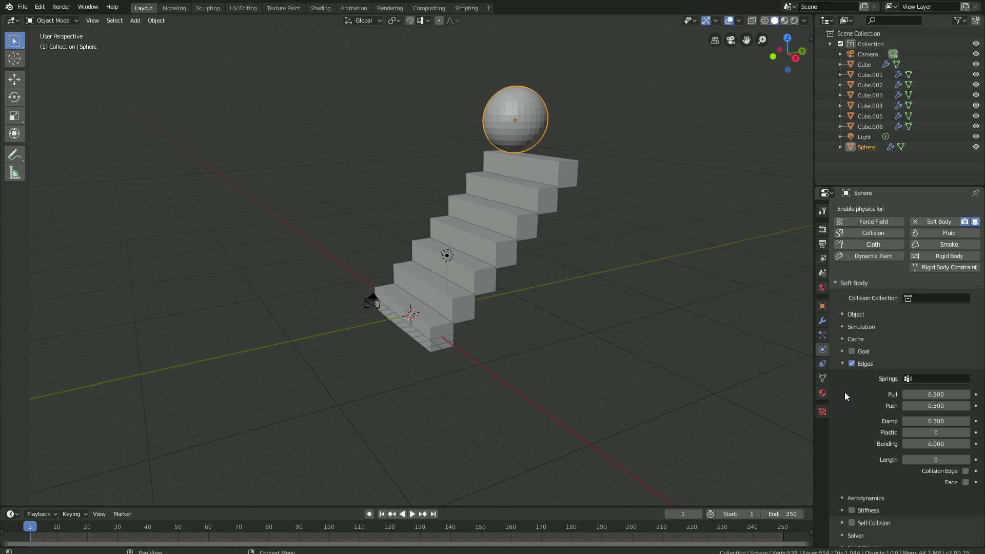
left_click(943, 442)
type("0.0")
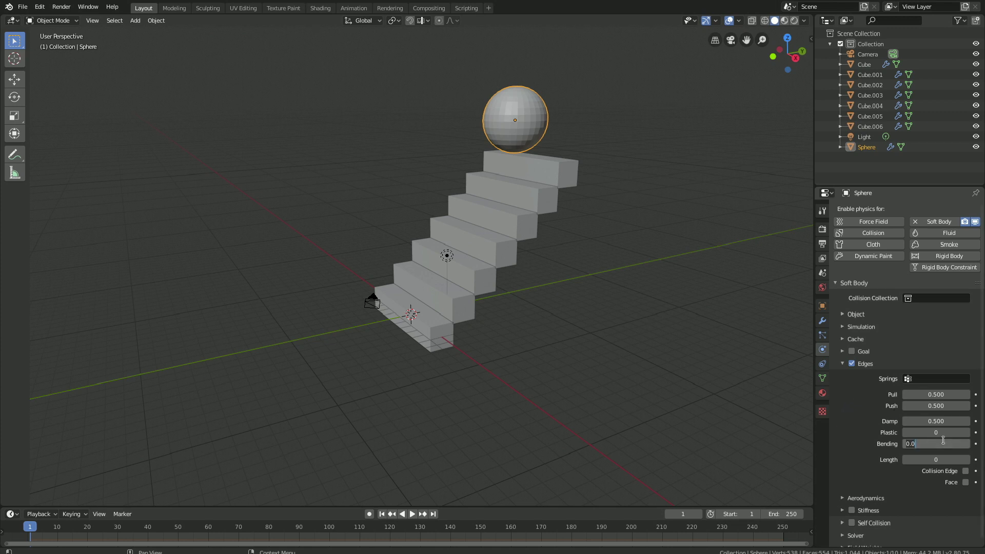
key("BackSpace")
key("BackSpace")
key("BackSpace")
type("1")
key("Return")
left_click(852, 510)
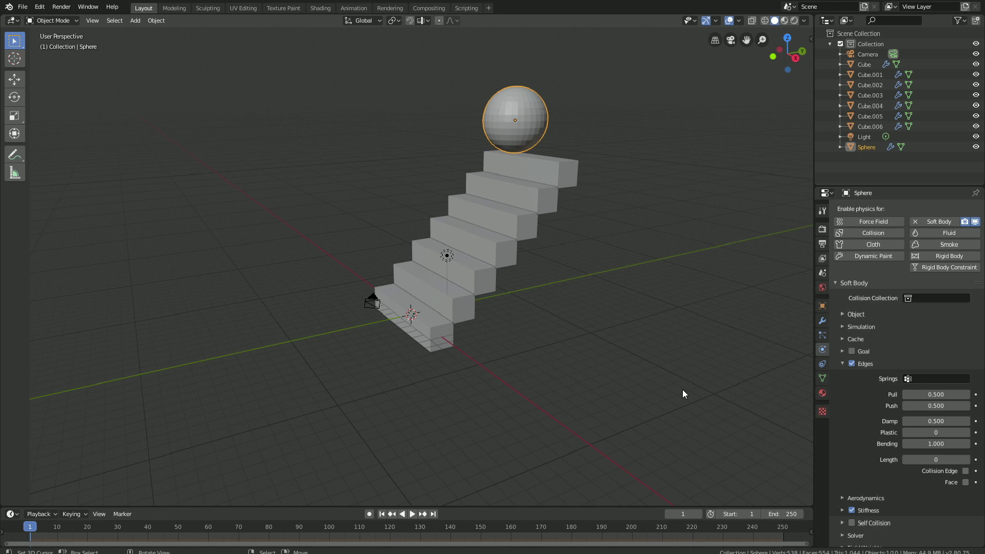
Add a plane below the stairs, scale it to about 47.8 and enable Collision
left_click(135, 21)
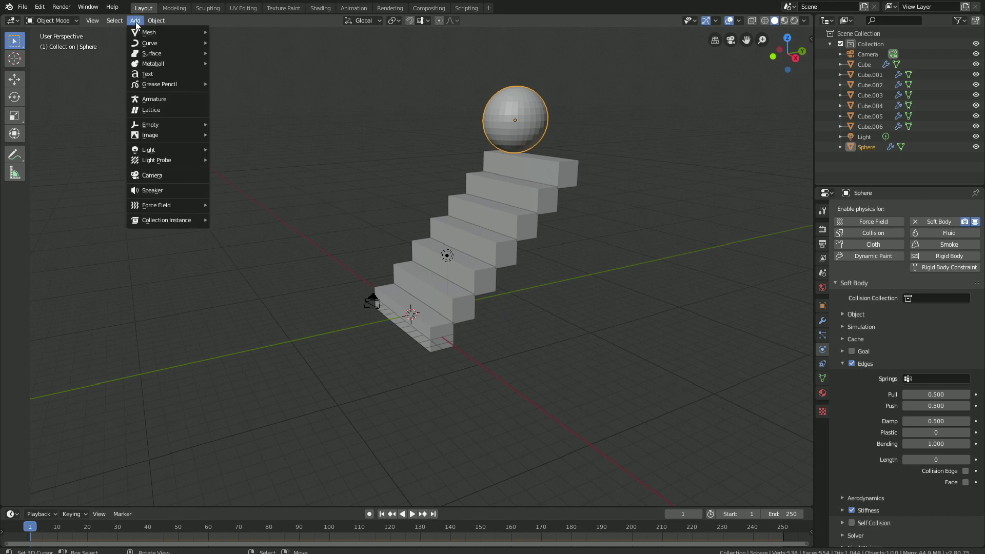
mouse_move(157, 33)
left_click(235, 31)
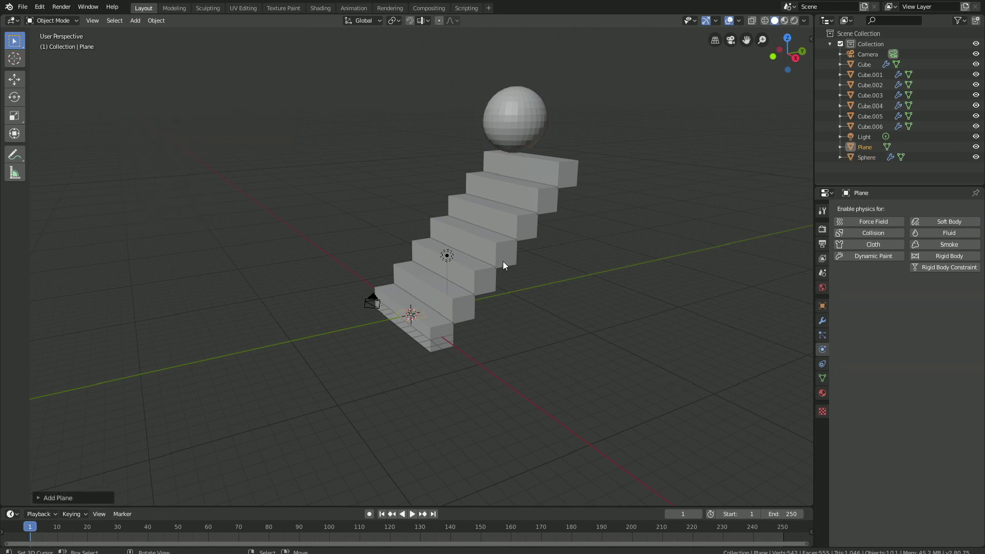
key("g")
key("z")
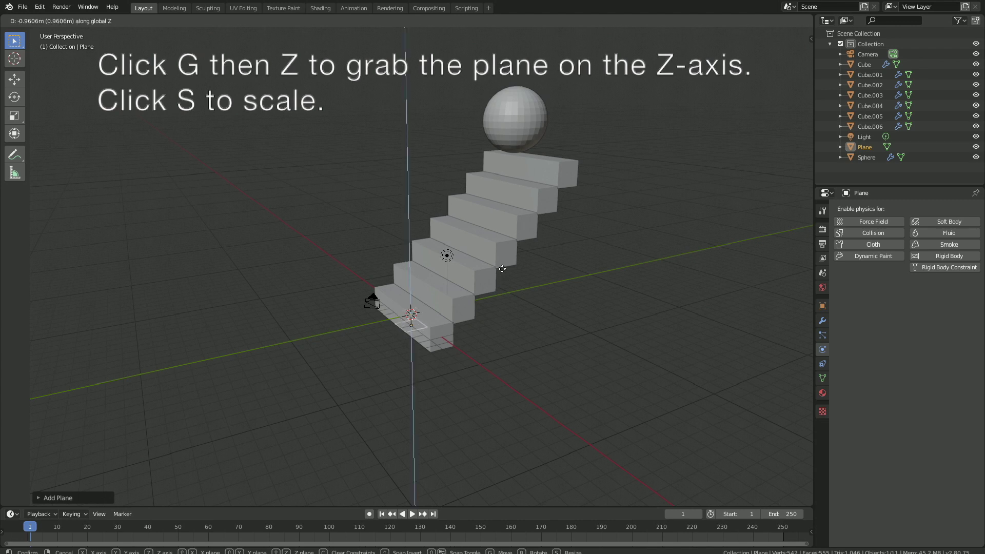
left_click(503, 269)
key("s")
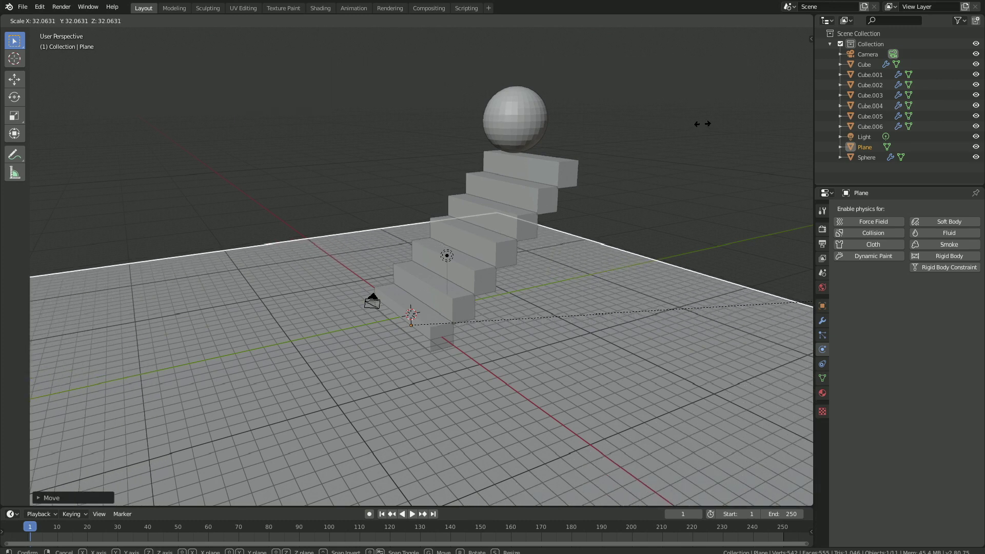
left_click(783, 150)
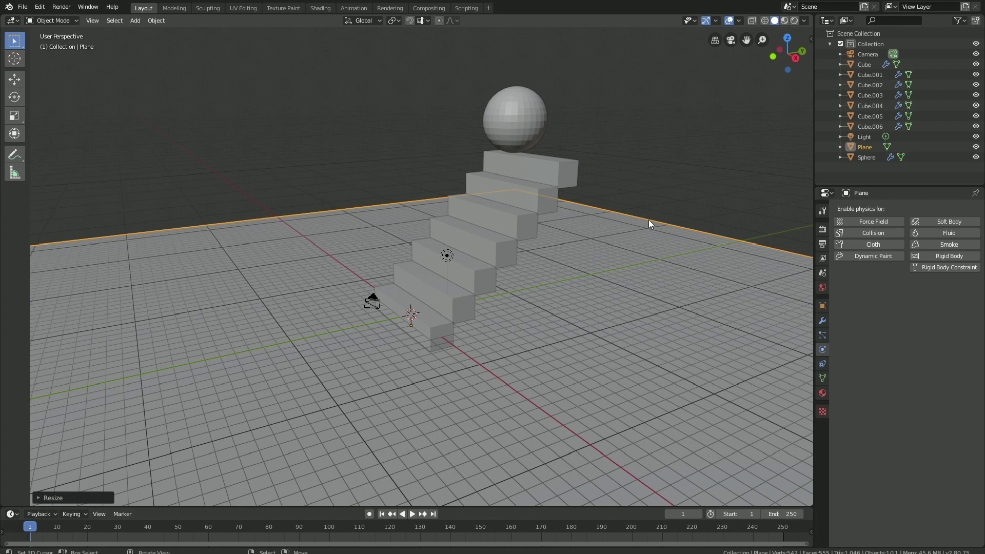
left_click(880, 233)
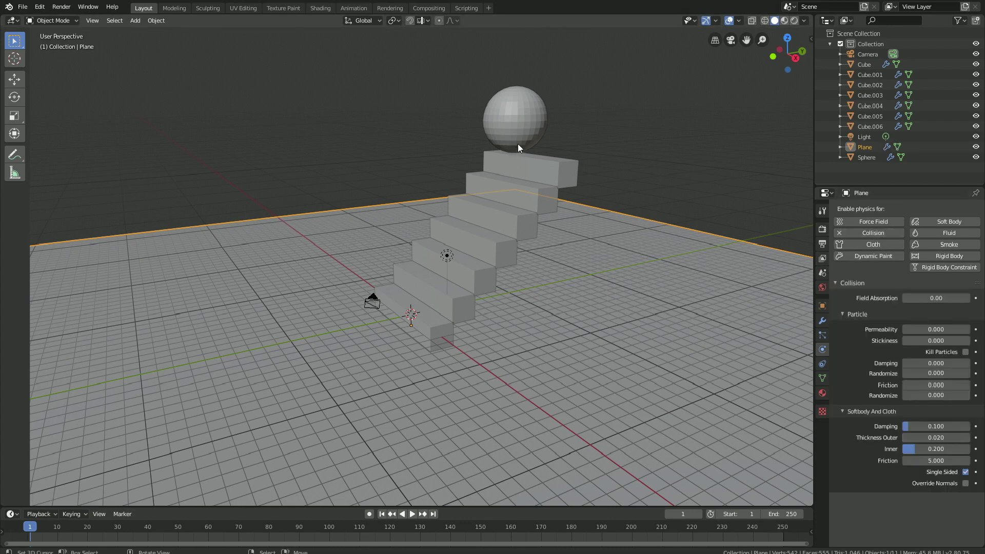
Bake the sphere's soft-body cache for 250 frames
left_click(525, 128)
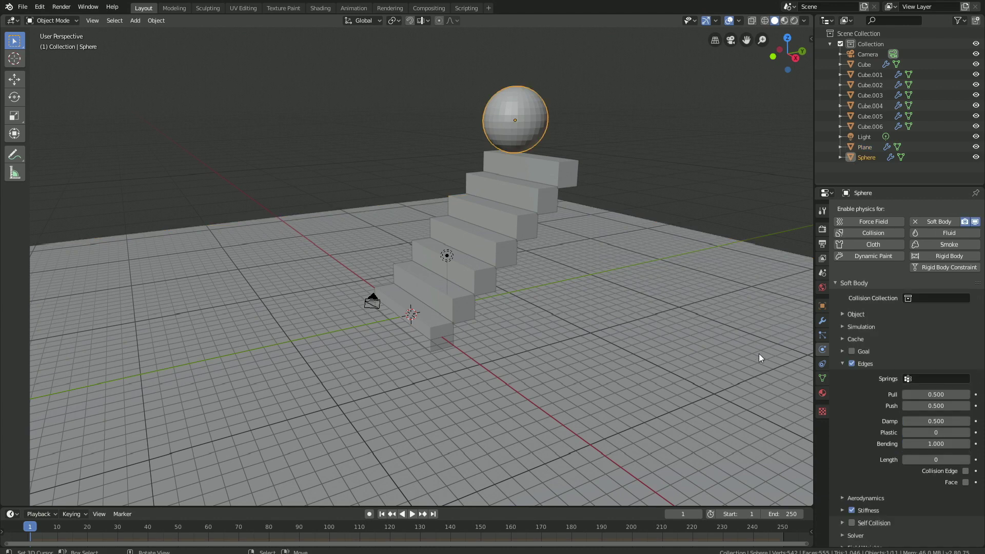
left_click(860, 338)
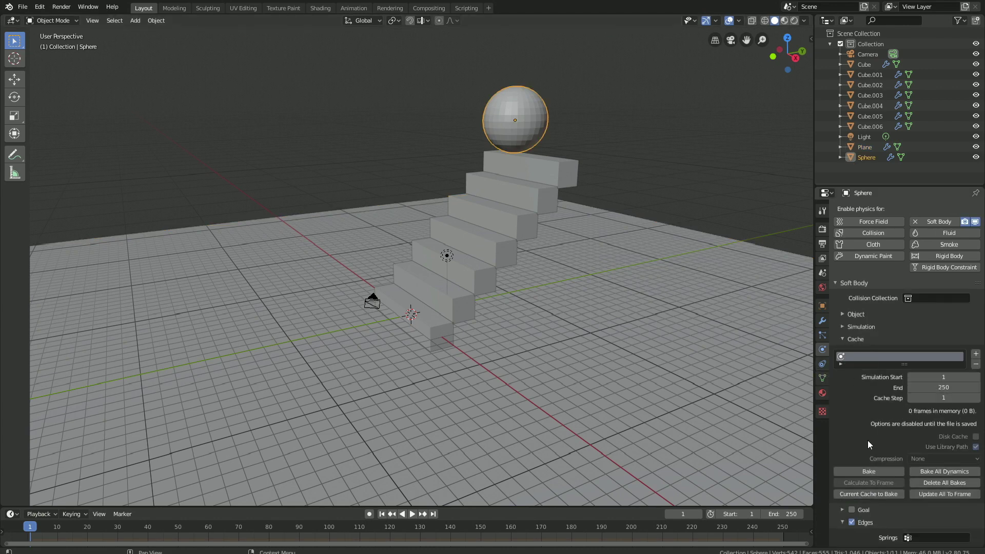
left_click(874, 470)
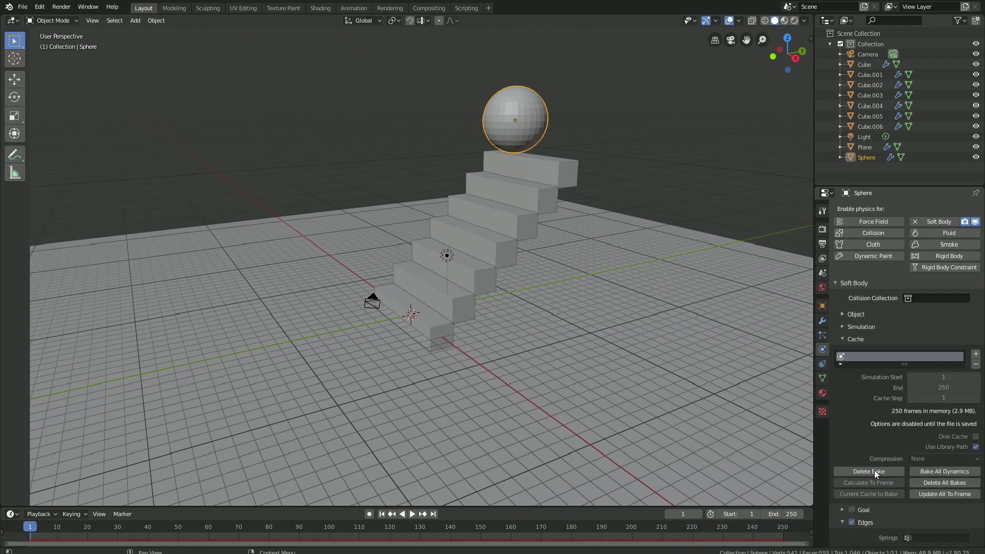
Play and scrub the timeline to watch the sphere fall onto the floor
left_click(38, 531)
key("space")
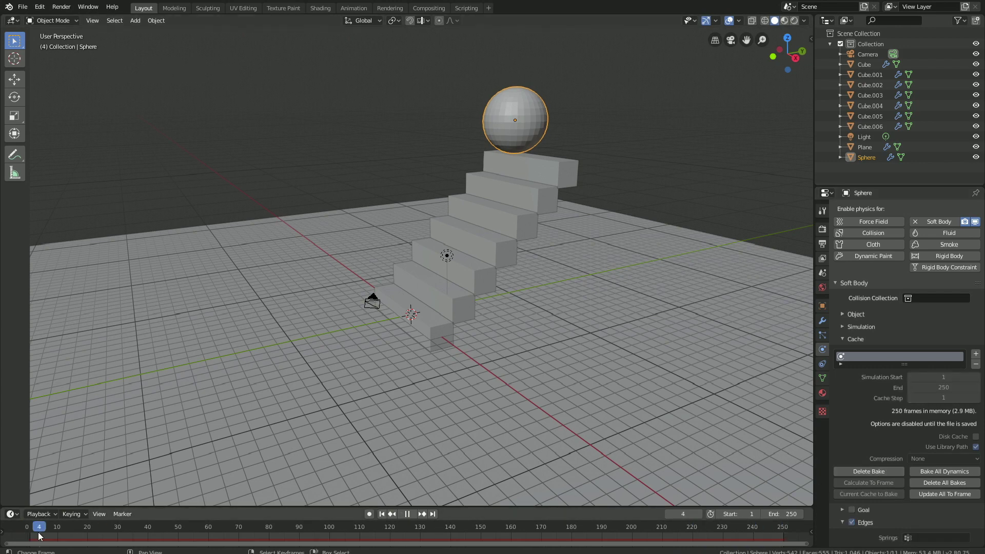
left_click_drag(38, 532, 31, 497)
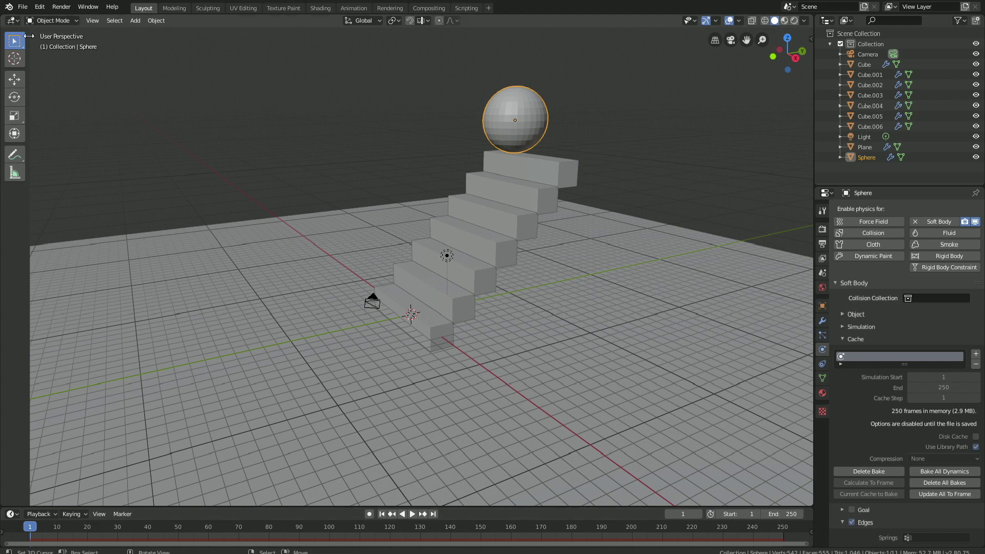
Save the scene as a .blend file in the Soft folder
left_click(25, 5)
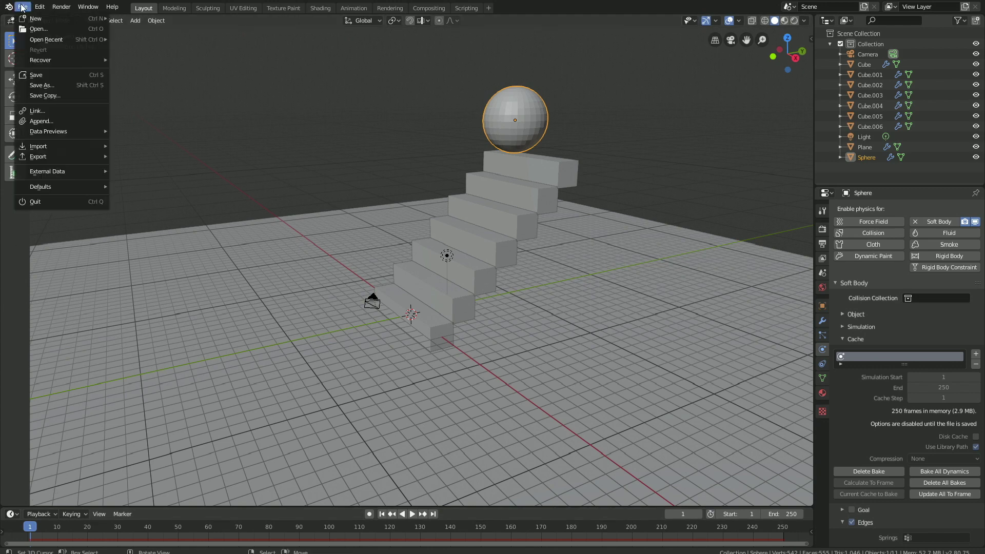
left_click(51, 87)
left_click(172, 46)
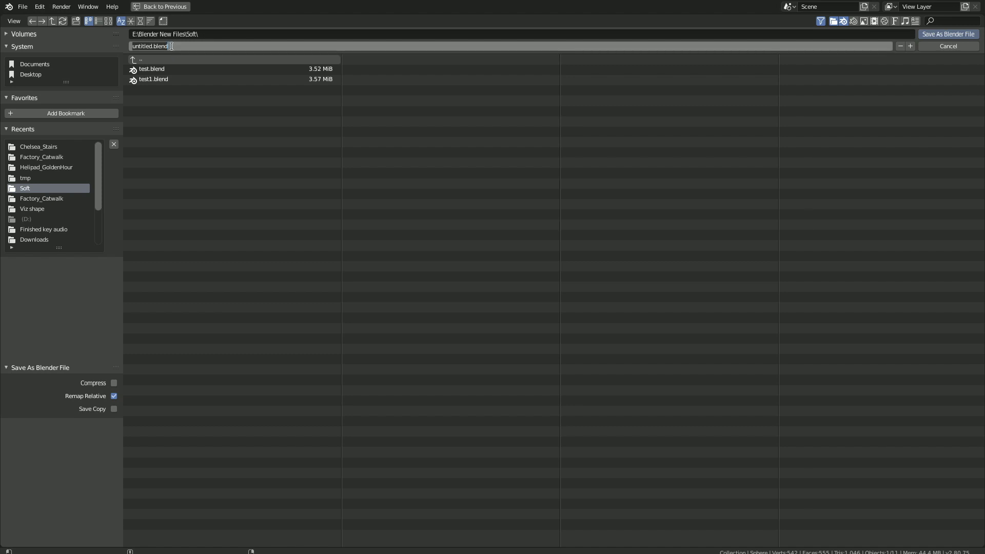
key("Escape")
key("Escape")
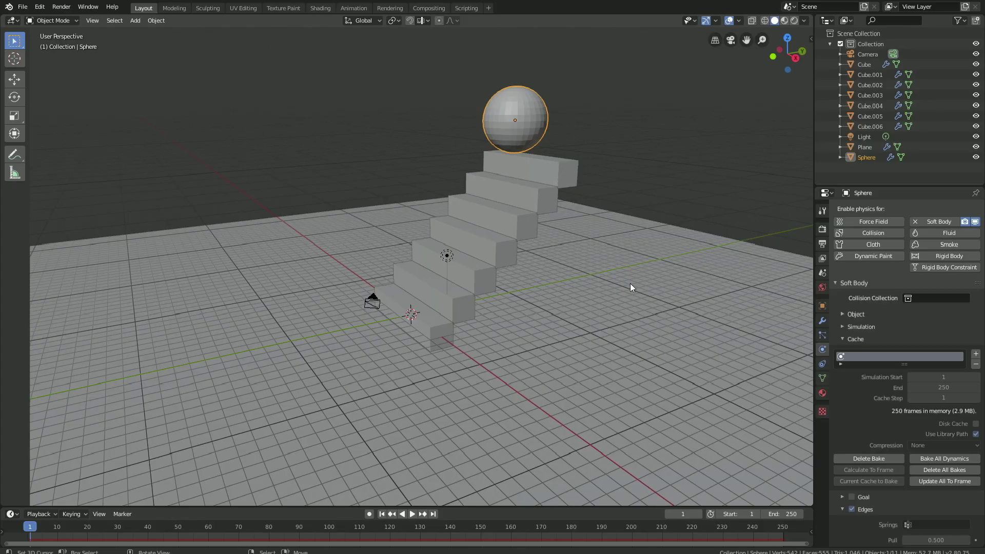
Add a Subdivision Surface modifier to the sphere and shade it smooth
left_click(823, 321)
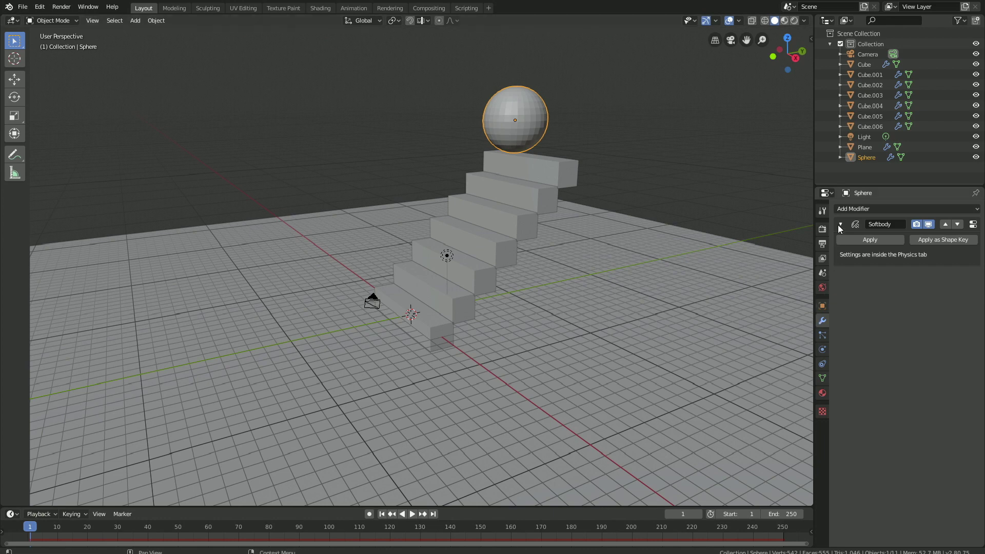
left_click(846, 209)
left_click(809, 380)
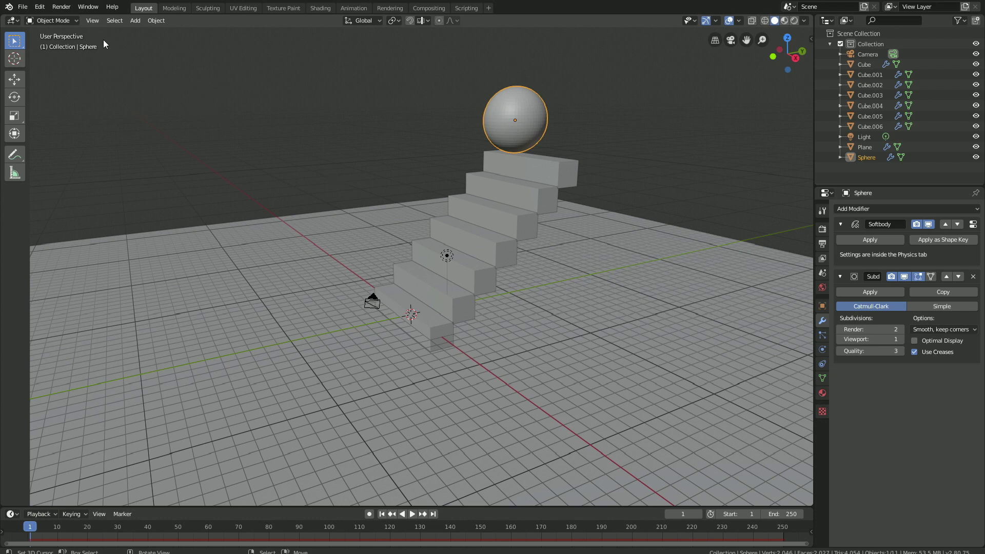
left_click(155, 22)
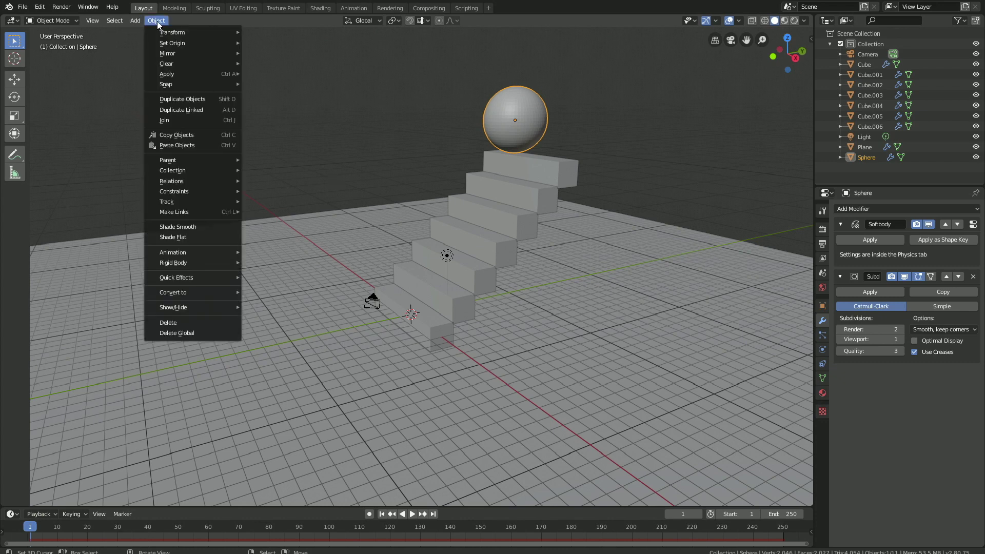
left_click(190, 227)
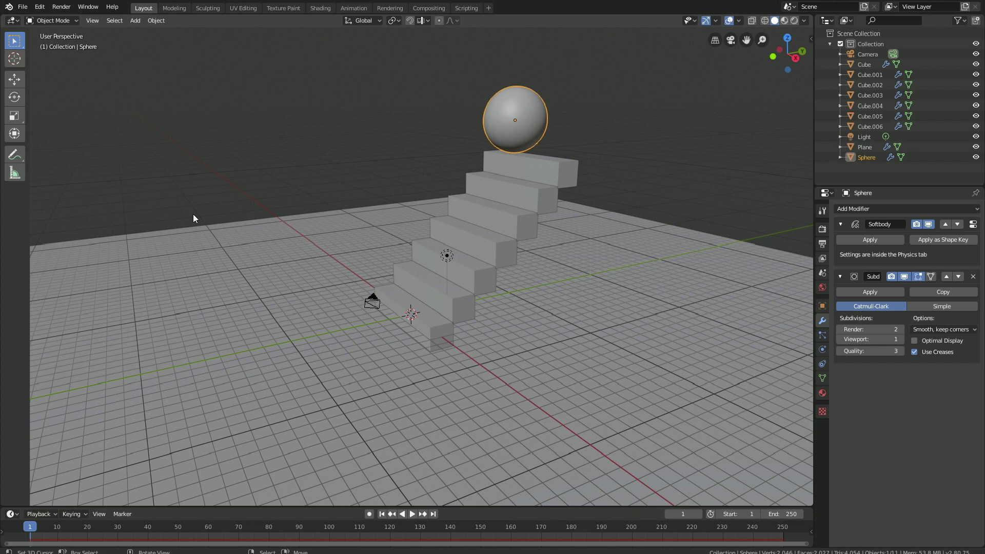
In rendered view, make the light a Sun of strength 15 and rotate it about Z
left_click(795, 20)
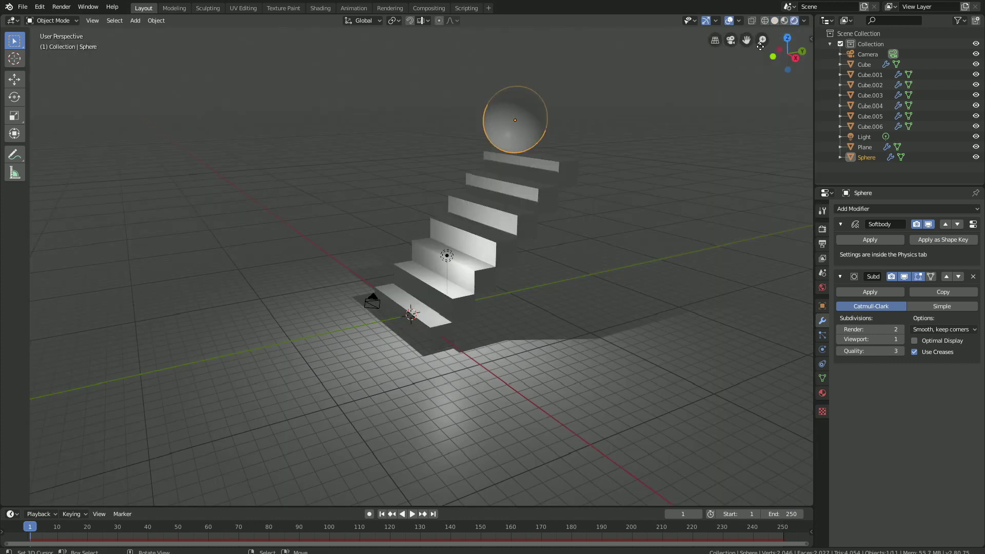
left_click(448, 257)
left_click(823, 350)
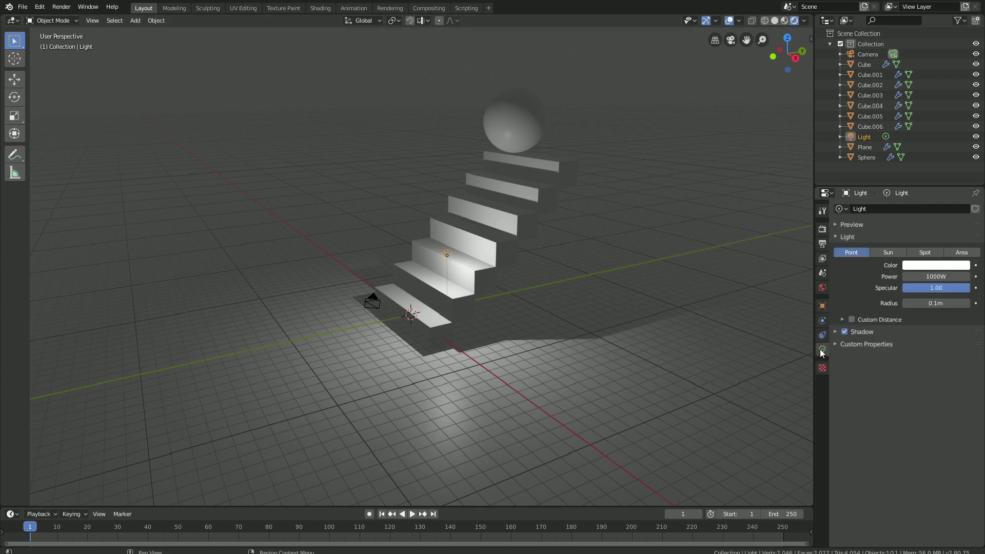
left_click(888, 252)
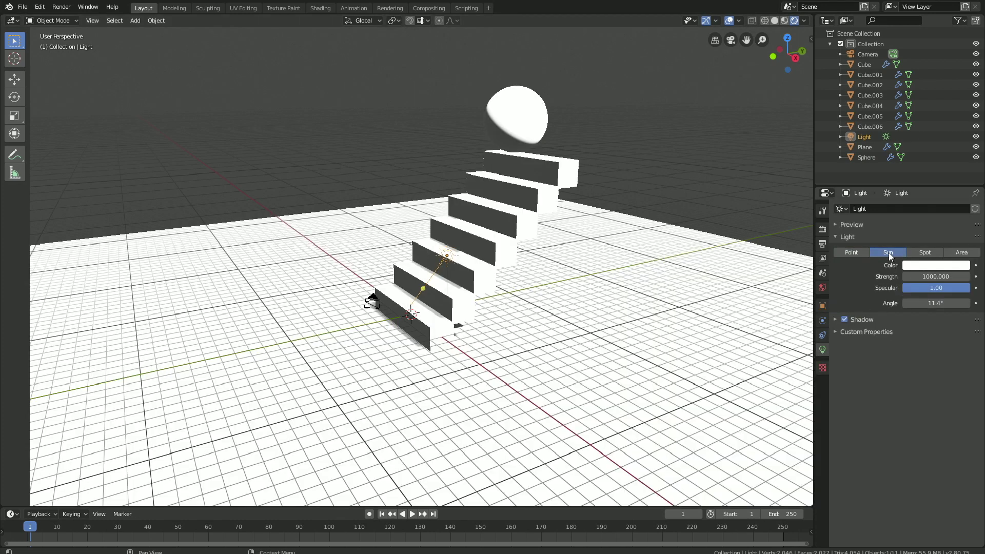
left_click(937, 277)
type("15")
key("Return")
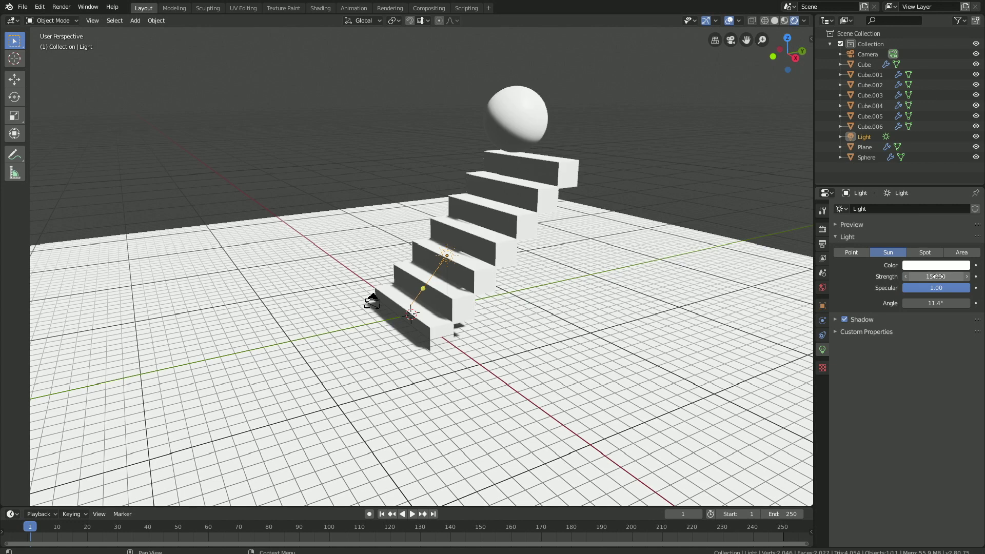
key("r")
key("z")
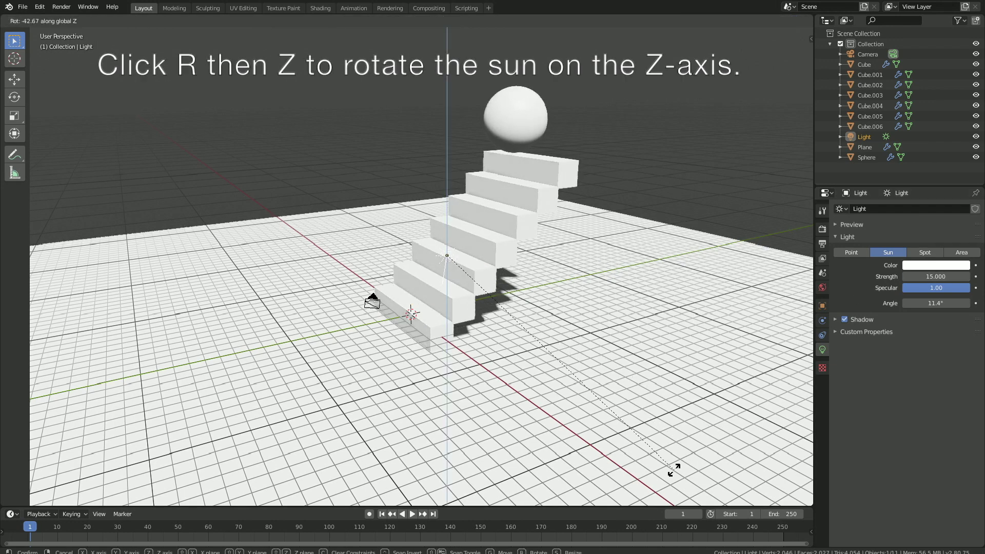
left_click(631, 462)
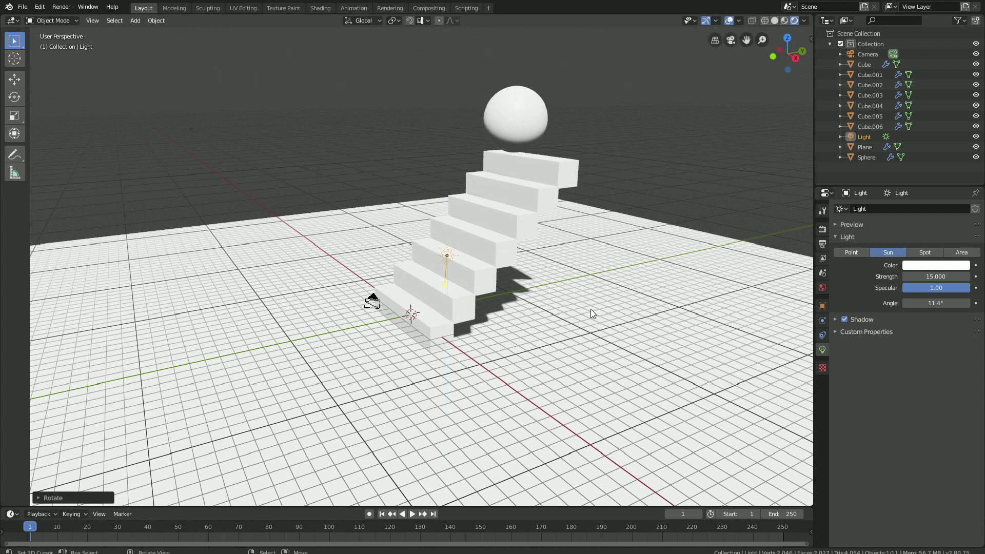
Set the world colour to an Environment Texture and download the Factory Catwalk HDRI set
left_click(822, 288)
left_click(975, 277)
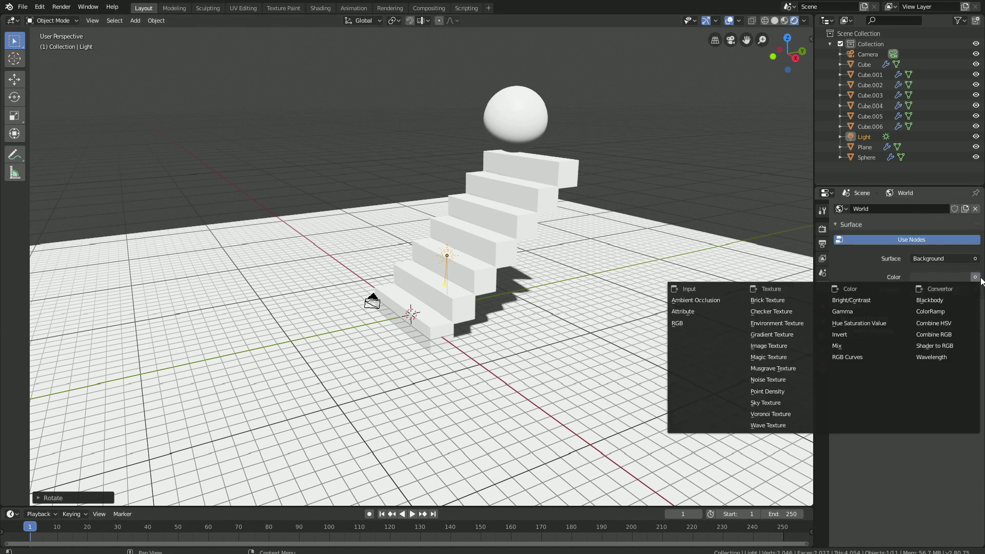
left_click(808, 323)
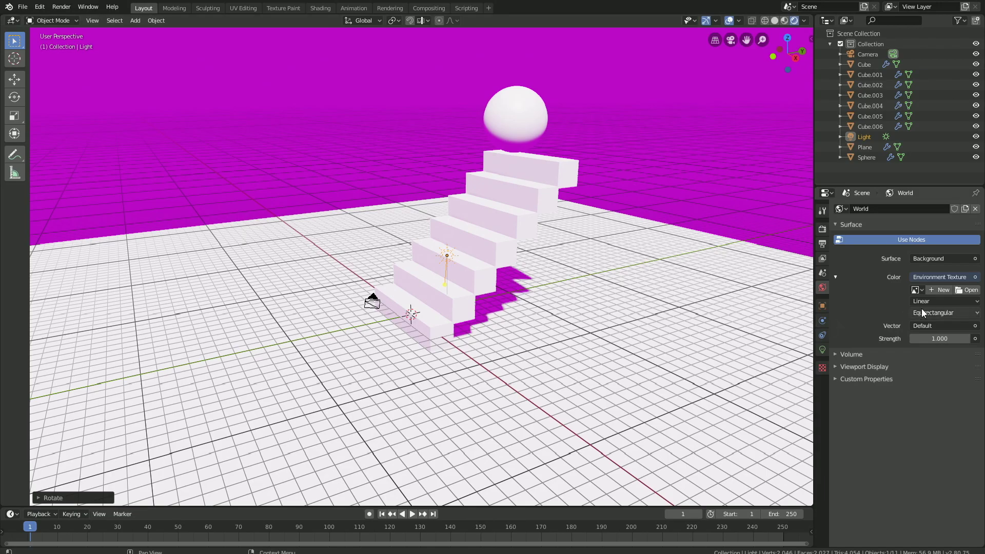
left_click(962, 290)
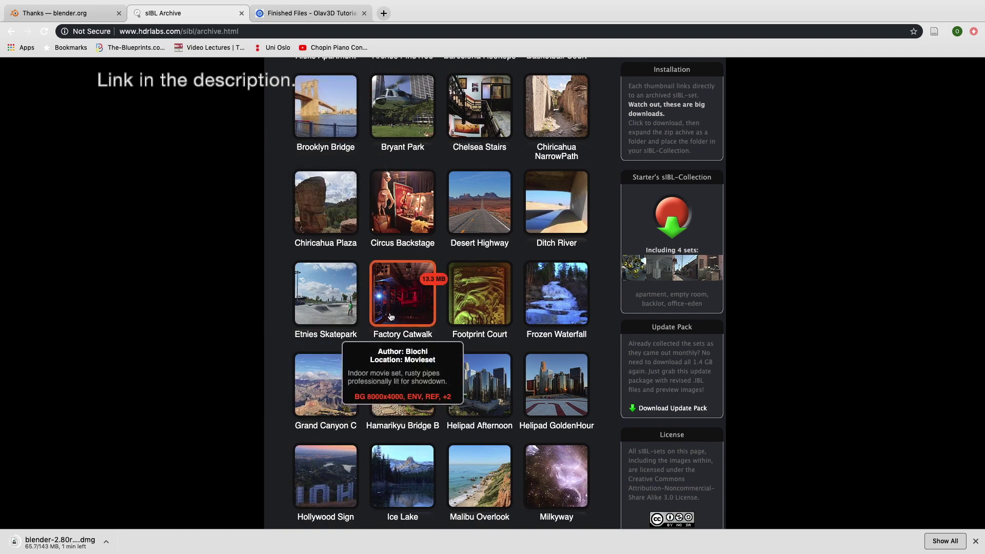
left_click(401, 313)
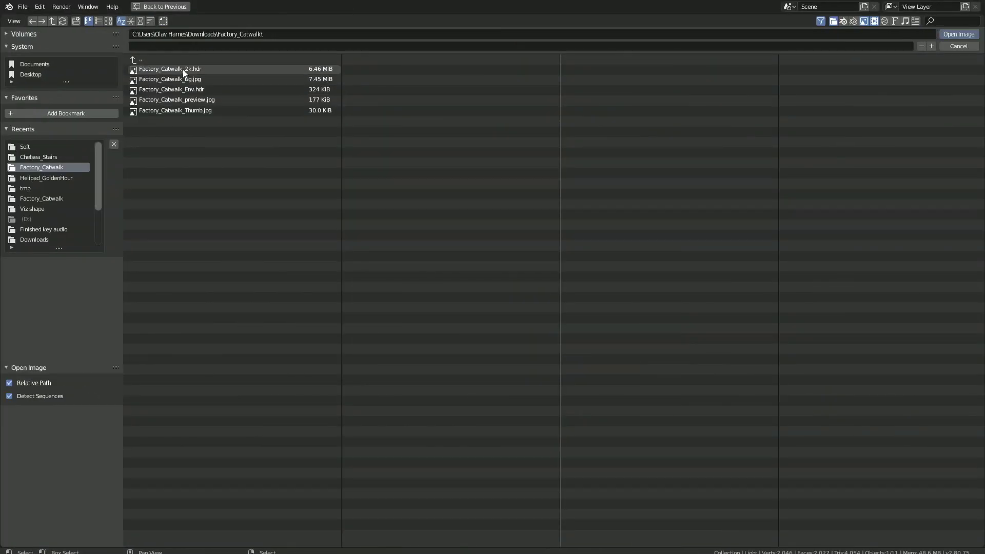
Load Factory_Catwalk_2k.hdr as the world background image, then select the sphere
left_click(182, 69)
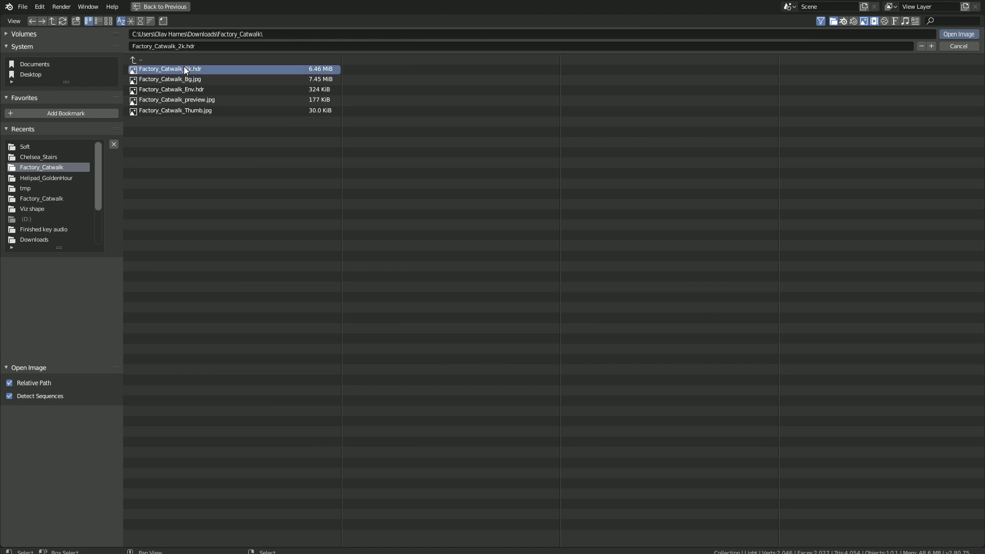
left_click(960, 36)
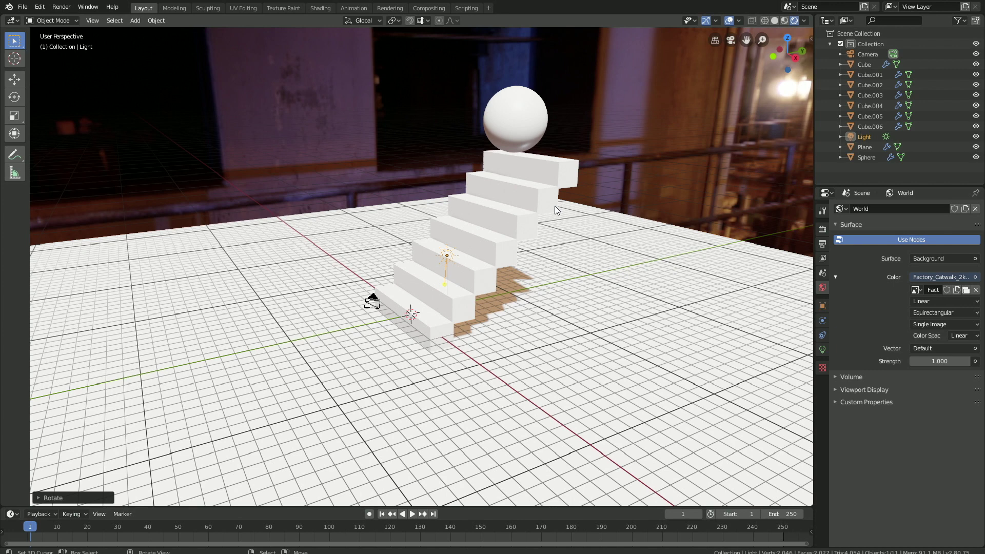
left_click(530, 119)
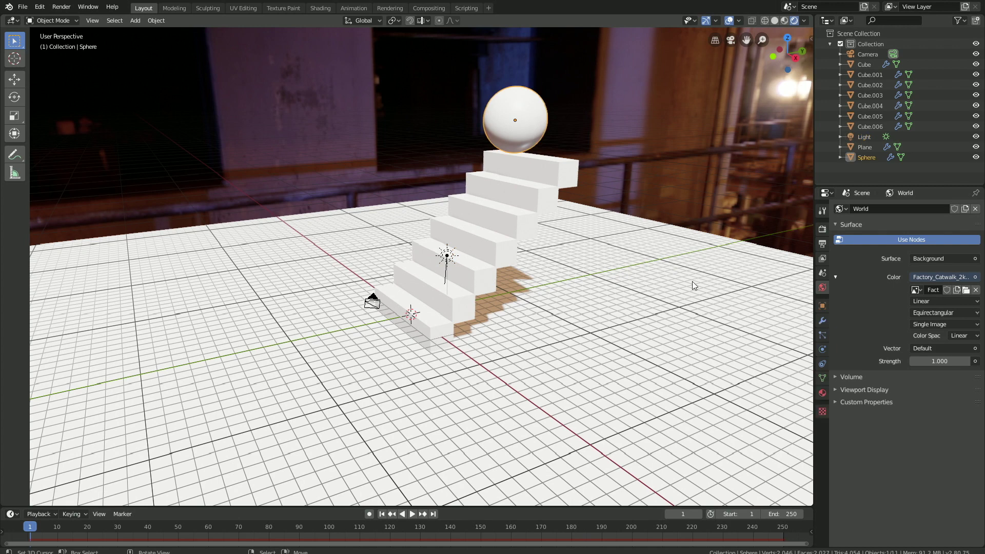
Give the sphere a new Glossy BSDF material with 0 roughness and an orange colour
left_click(823, 393)
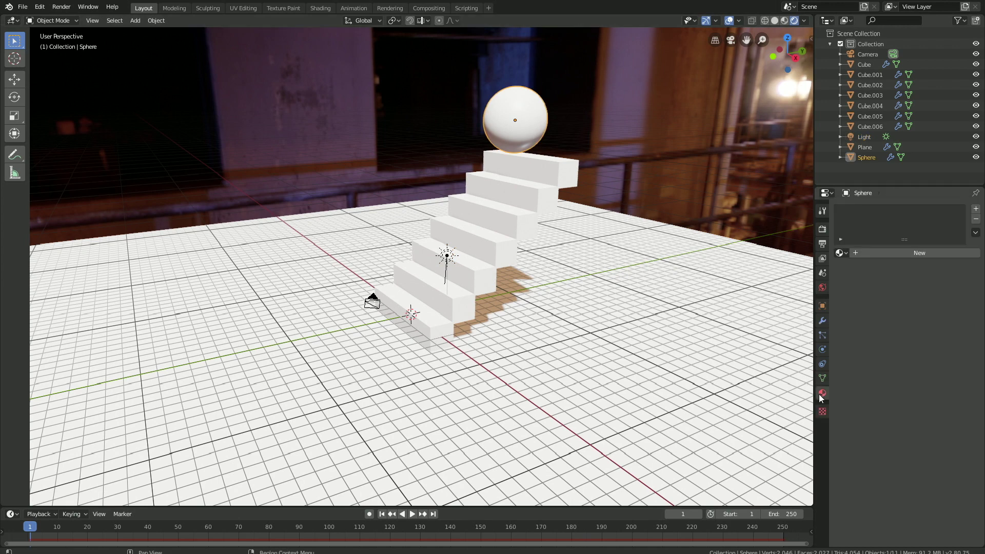
left_click(892, 252)
left_click(919, 313)
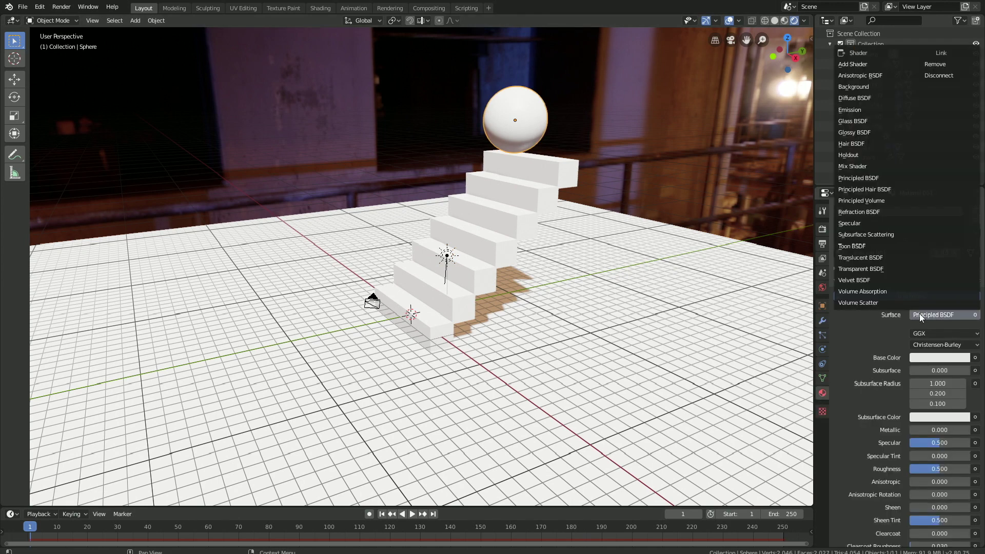
left_click(861, 135)
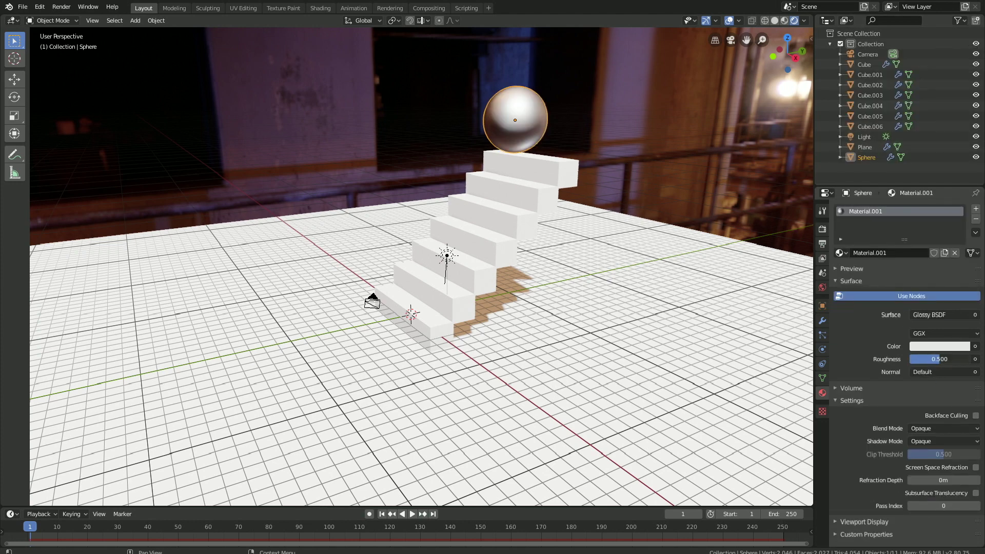
left_click_drag(933, 360, 909, 358)
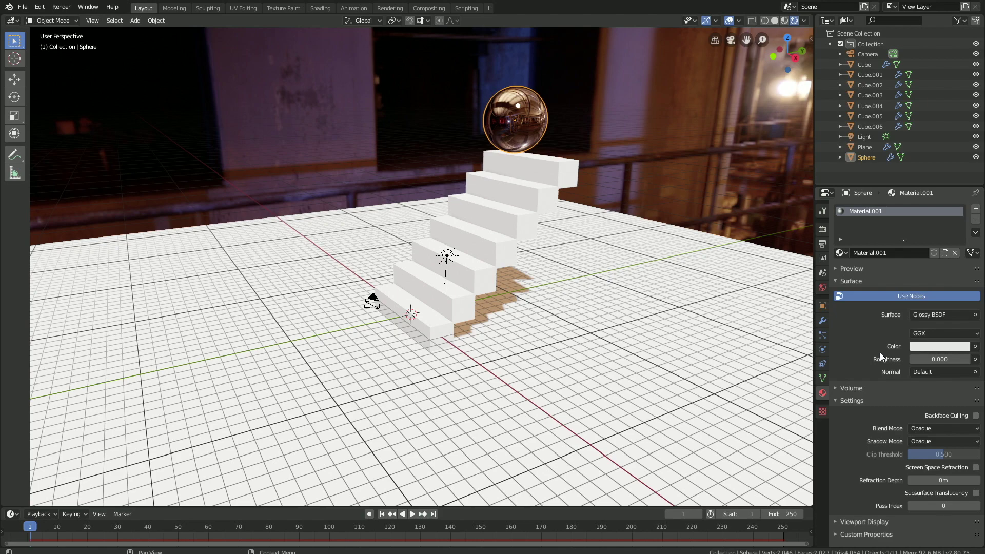
middle_click_drag(761, 287, 653, 195)
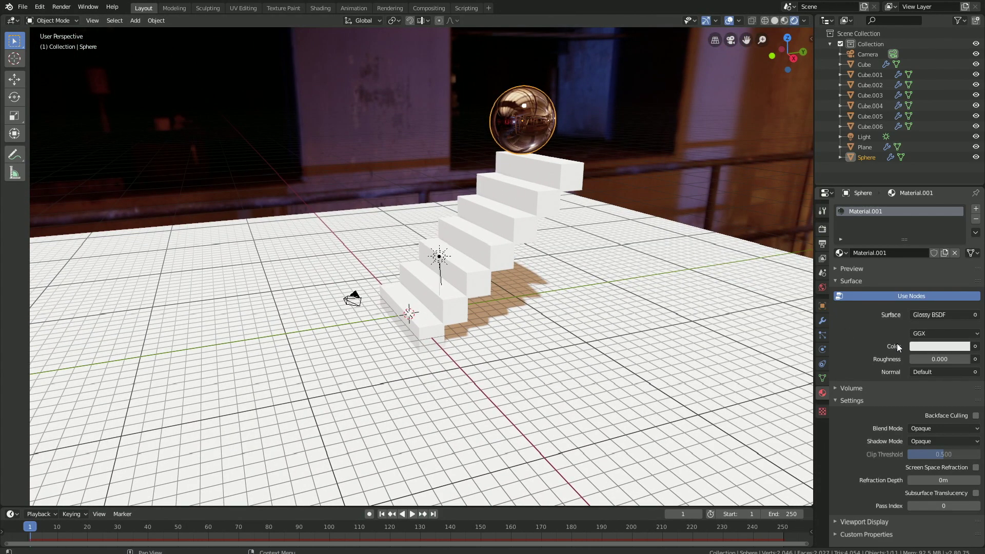
left_click(919, 345)
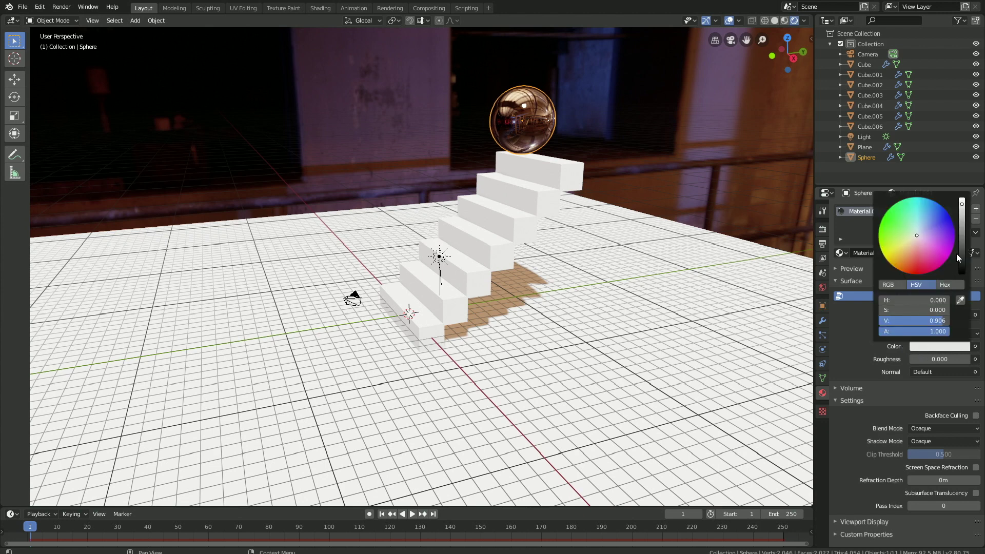
left_click_drag(917, 234, 910, 259)
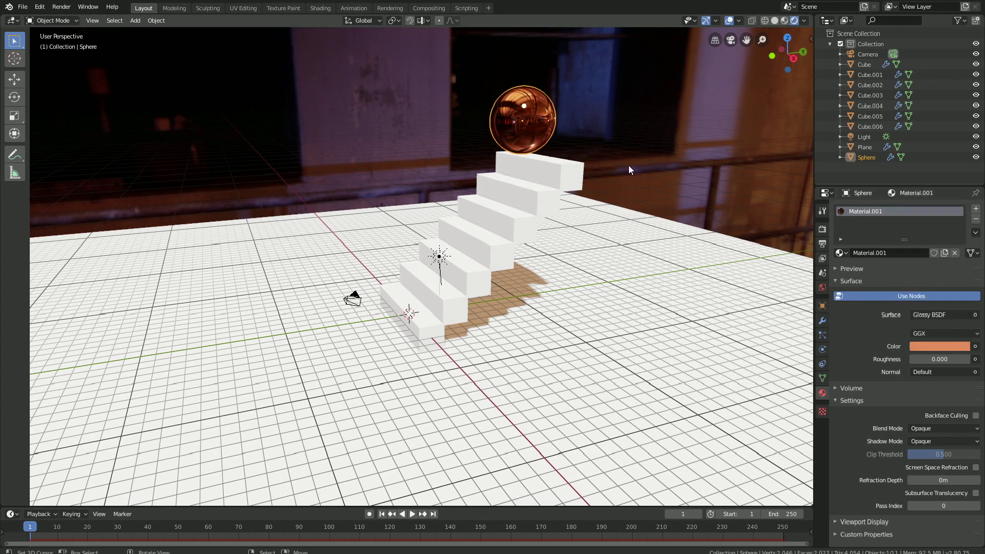
Give the ground plane a new Glossy BSDF material with its colour darkened to nearly black
left_click(633, 224)
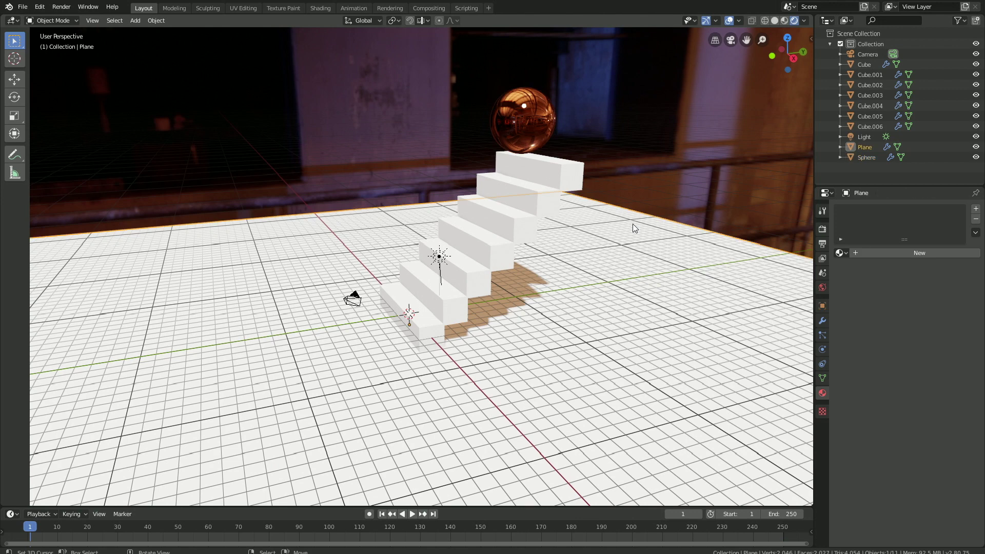
left_click(880, 249)
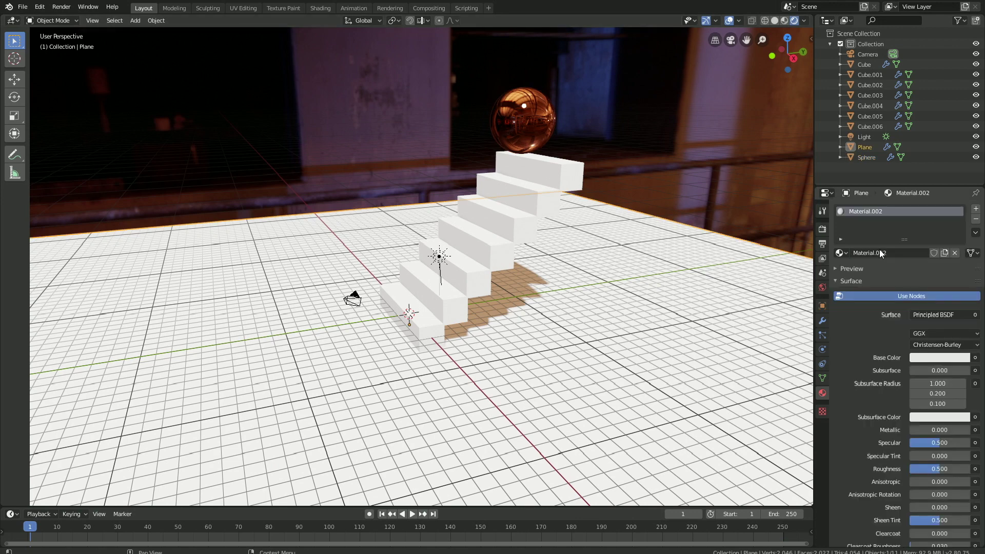
left_click(925, 318)
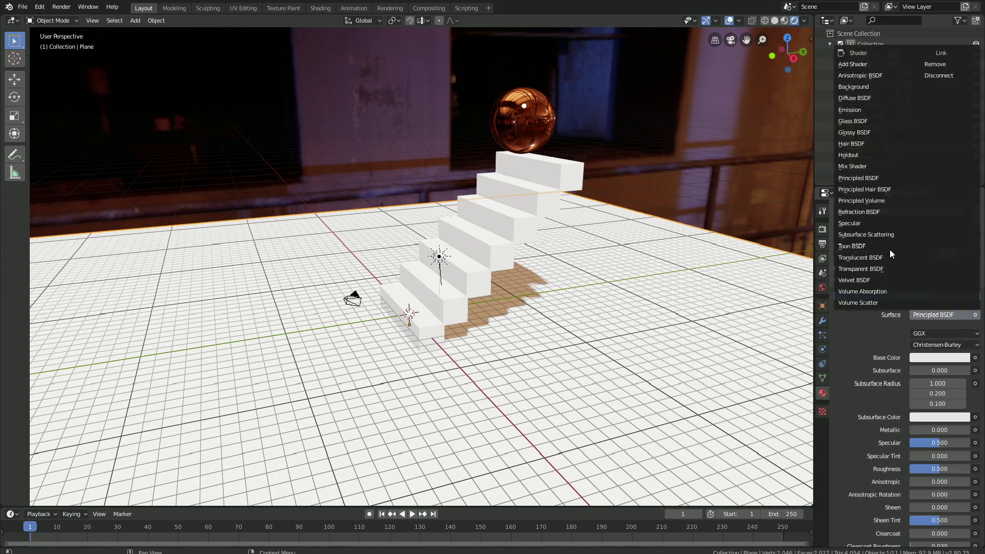
left_click(864, 134)
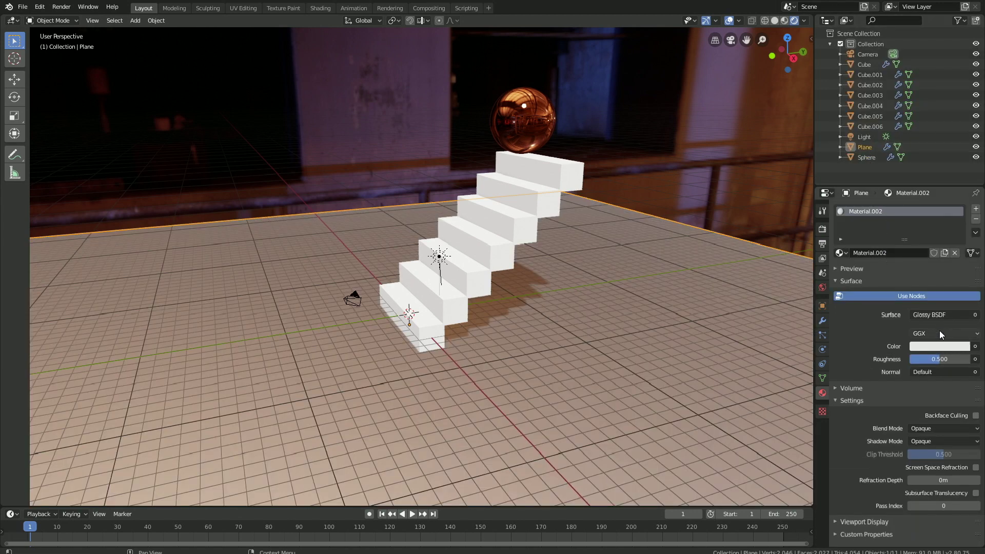
left_click(942, 346)
left_click_drag(963, 245, 962, 270)
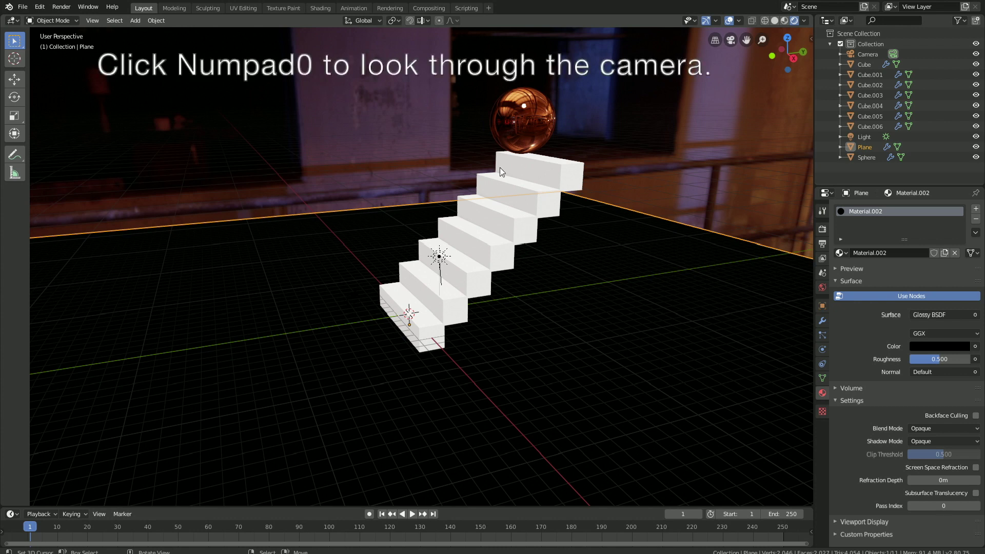
Look through the scene camera and enable Lock Camera to View in the sidebar
key("KP_0")
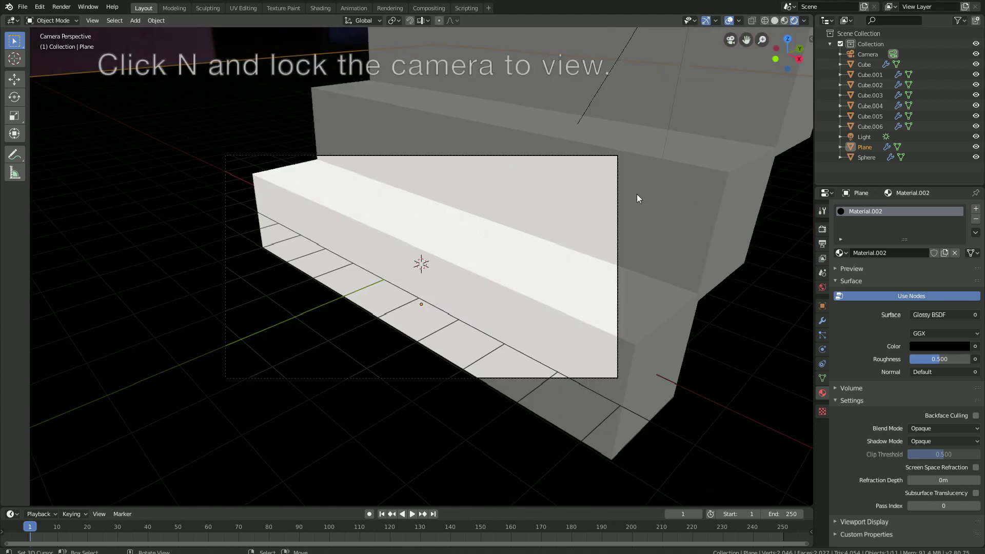
key("n")
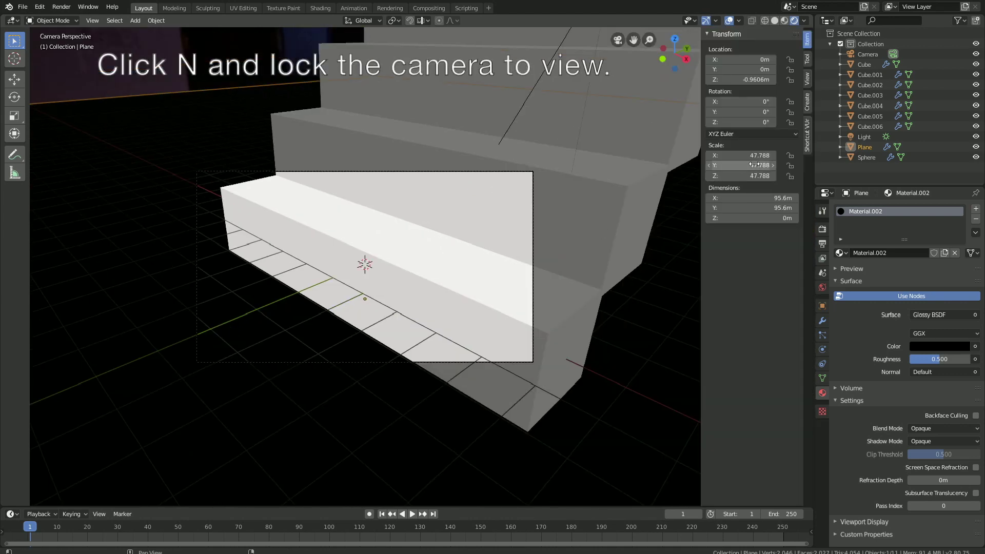
left_click(808, 79)
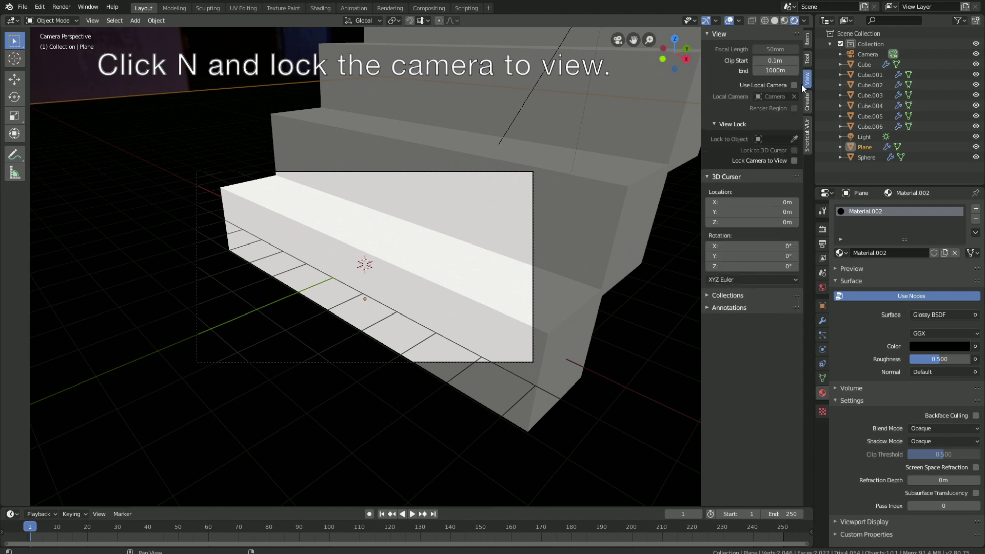
left_click(794, 161)
Pull the camera back and fine-tune it to frame the whole staircase
scroll(533, 190, "down", 6)
middle_click_drag(534, 190, 492, 196)
scroll(513, 221, "up", 3)
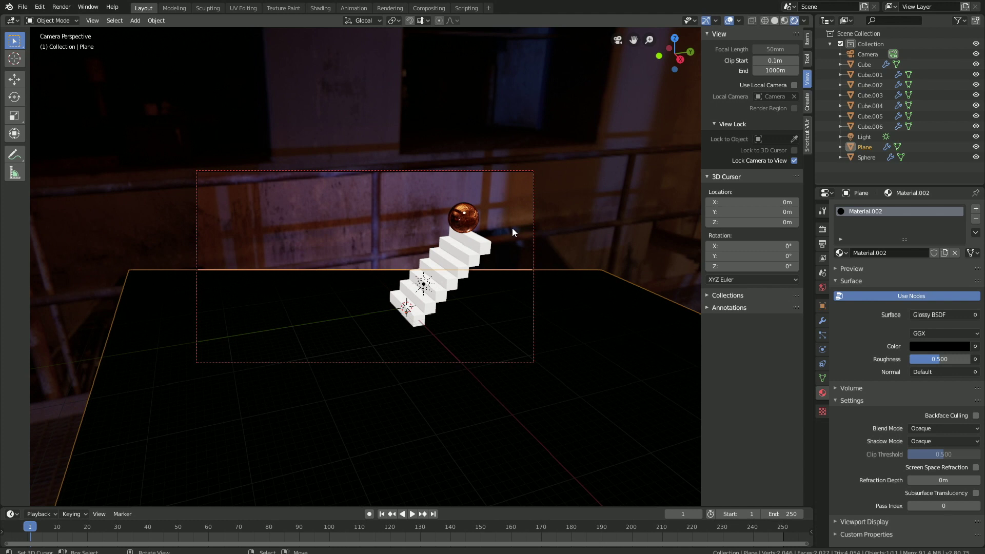
middle_click_drag(513, 232, 511, 224)
Preview the bounce animation, nudge the framing, and select the camera
key("space")
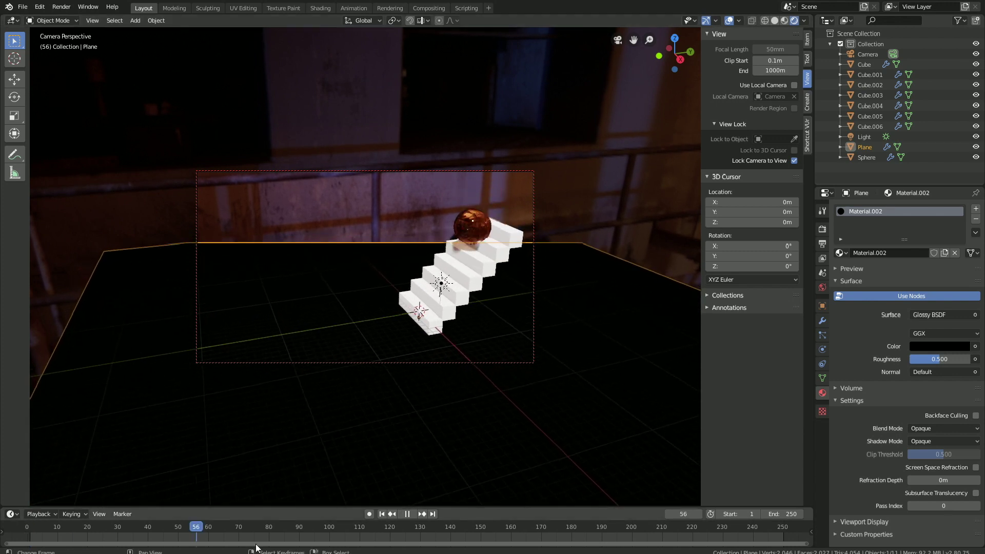
key("Escape")
middle_click_drag(286, 346, 378, 257)
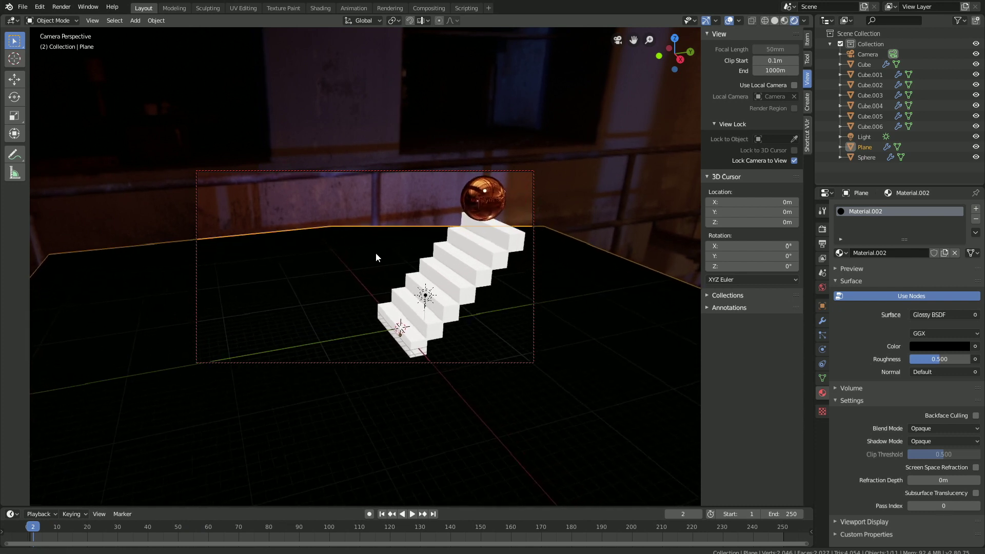
left_click_drag(153, 528, 275, 513)
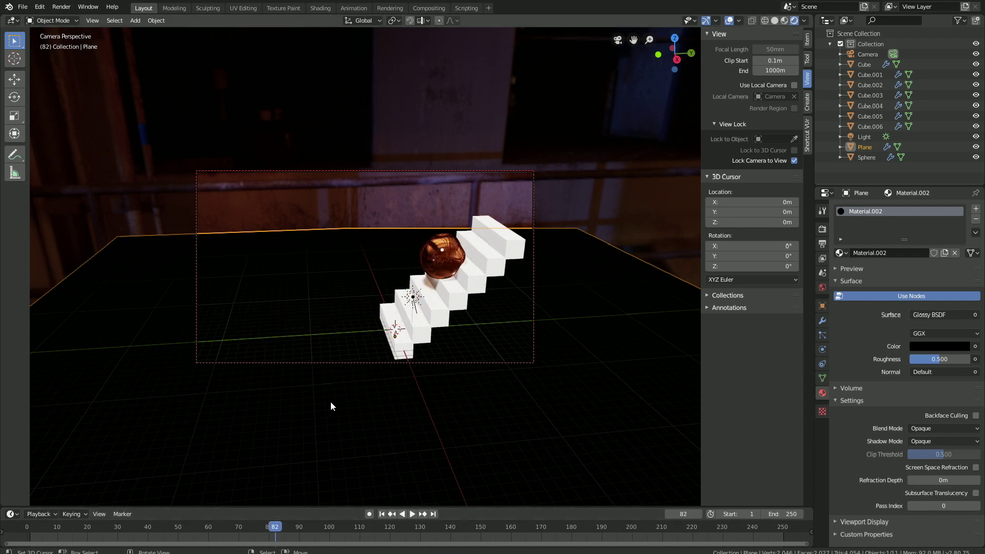
left_click(378, 171)
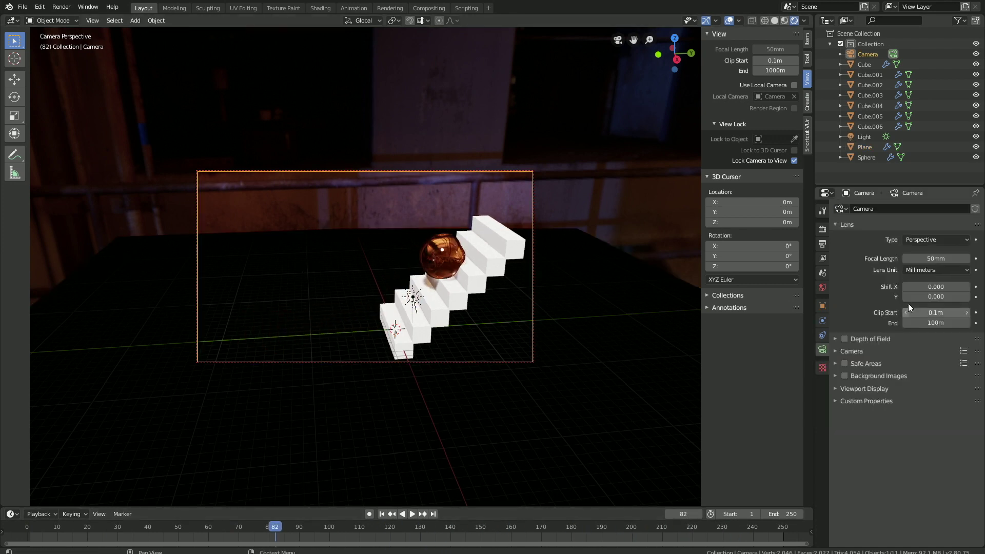
Set the camera's clip end distance to 10000 m
left_click(924, 323)
key("End")
key("BackSpace")
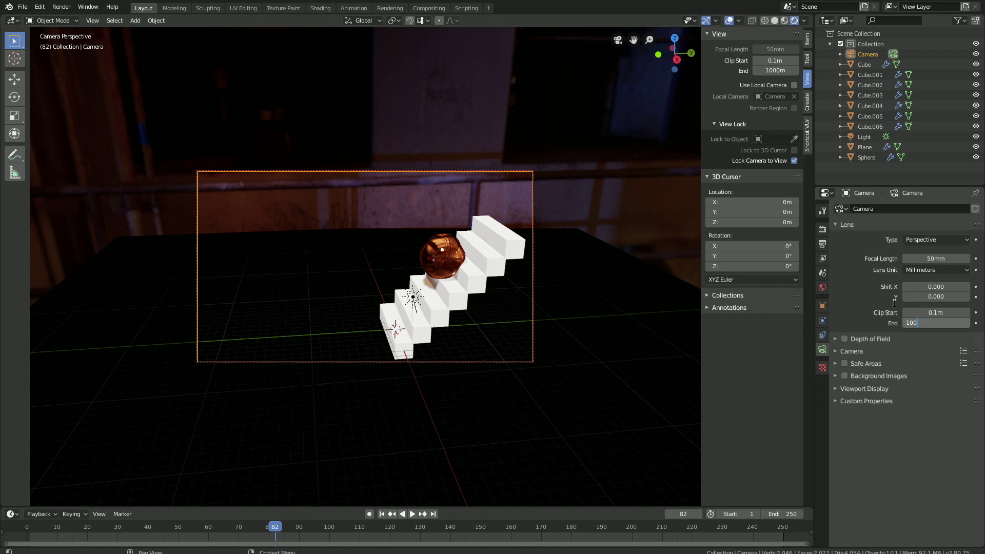
key("Return")
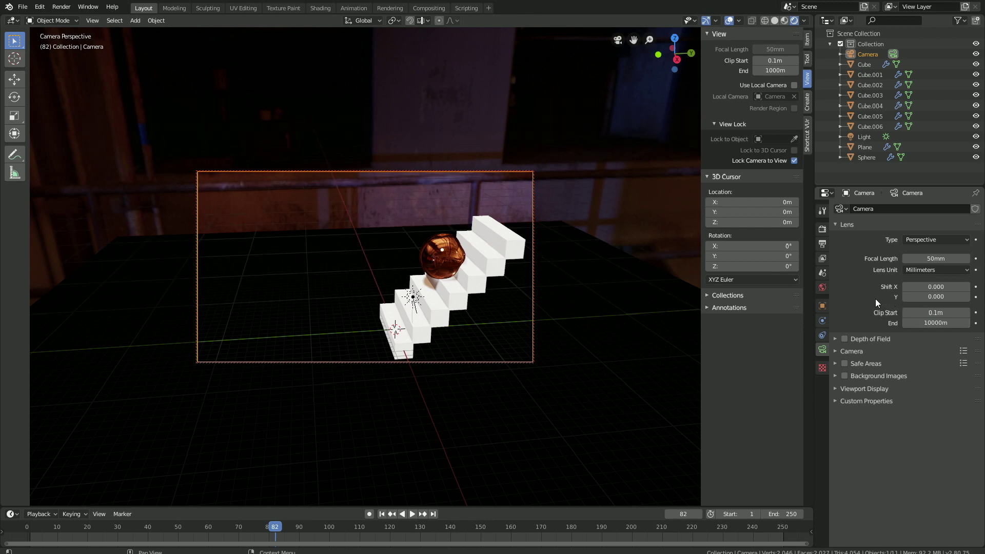
Duplicate the ground plane and rotate the copy 90° on Y to stand upright
left_click(360, 236)
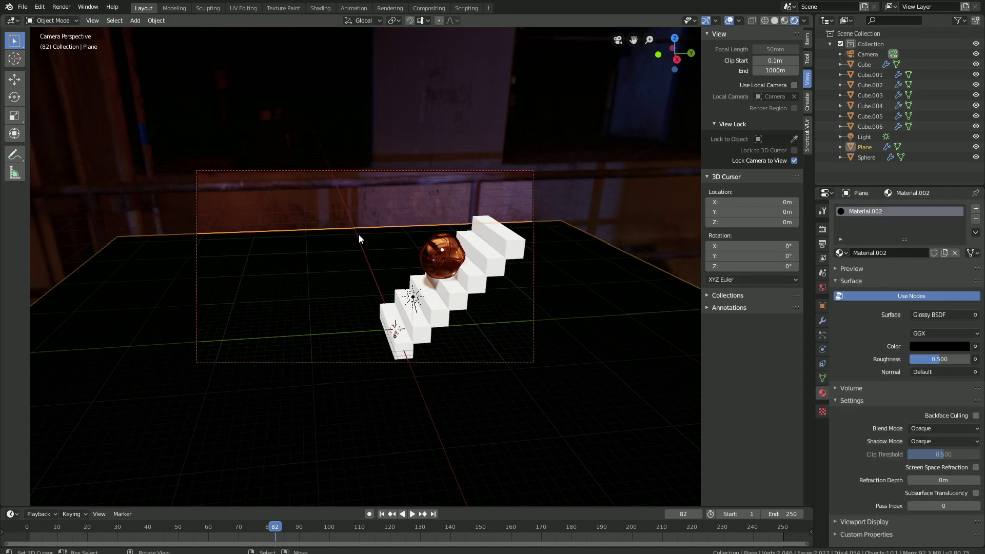
key("shift+d")
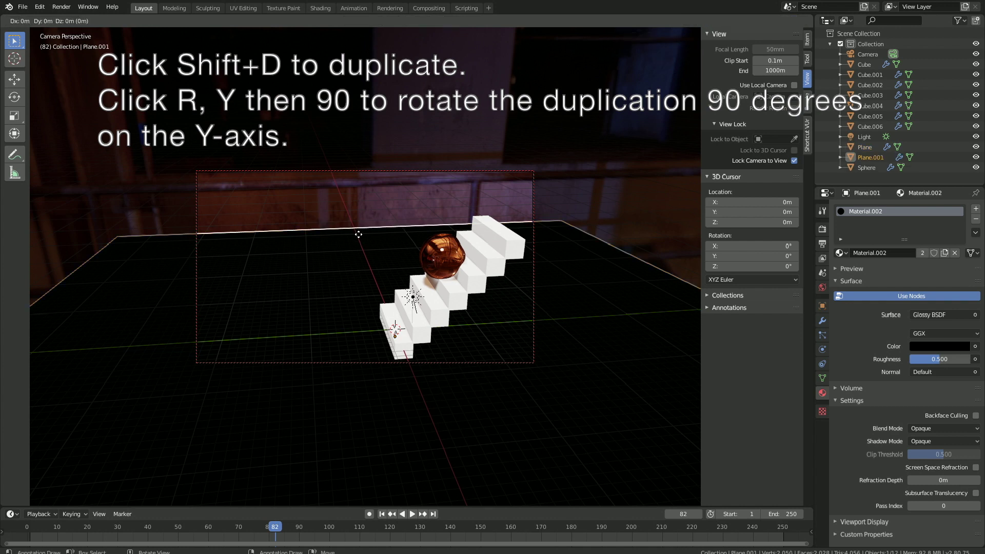
key("r")
key("y")
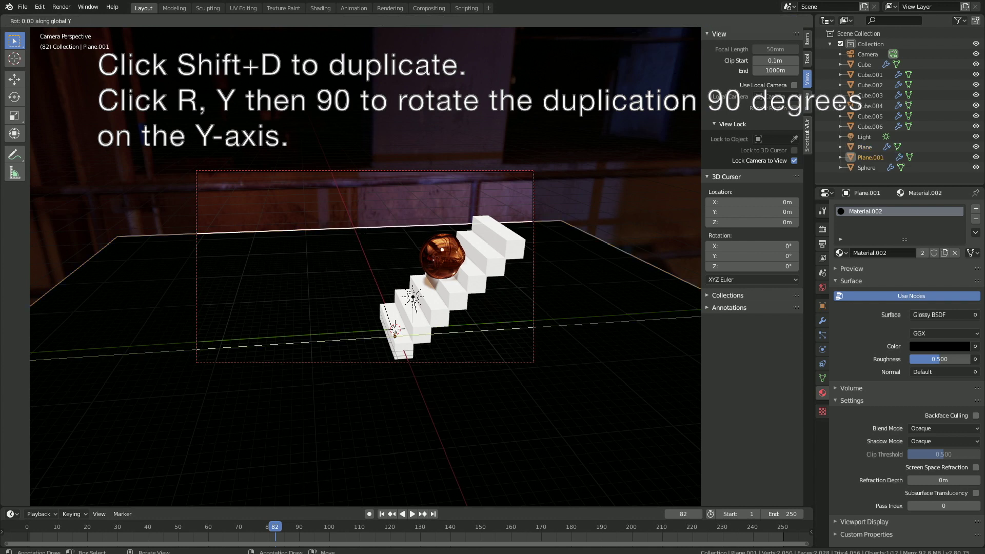
key("9")
key("0")
key("Return")
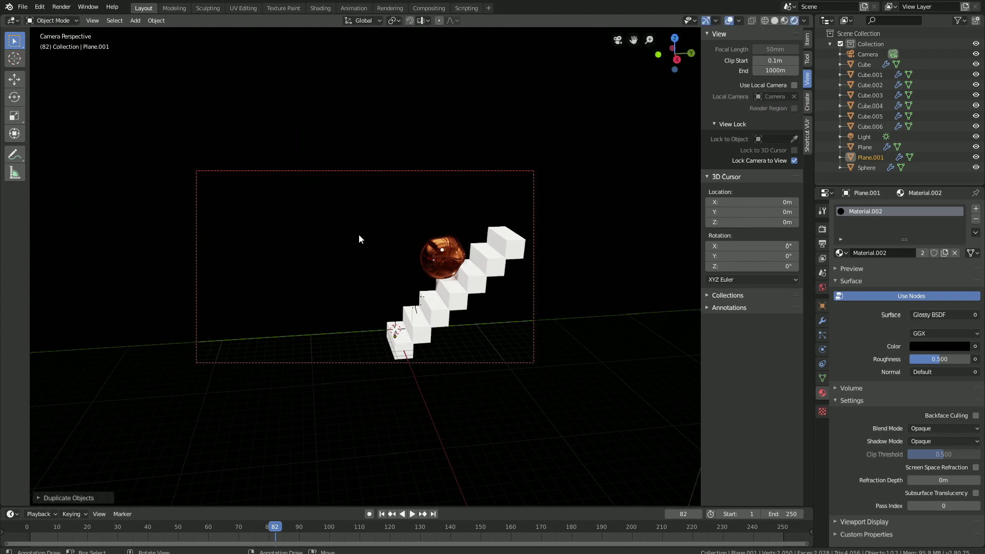
Move the upright plane along the X axis to place it as a wall
key("g")
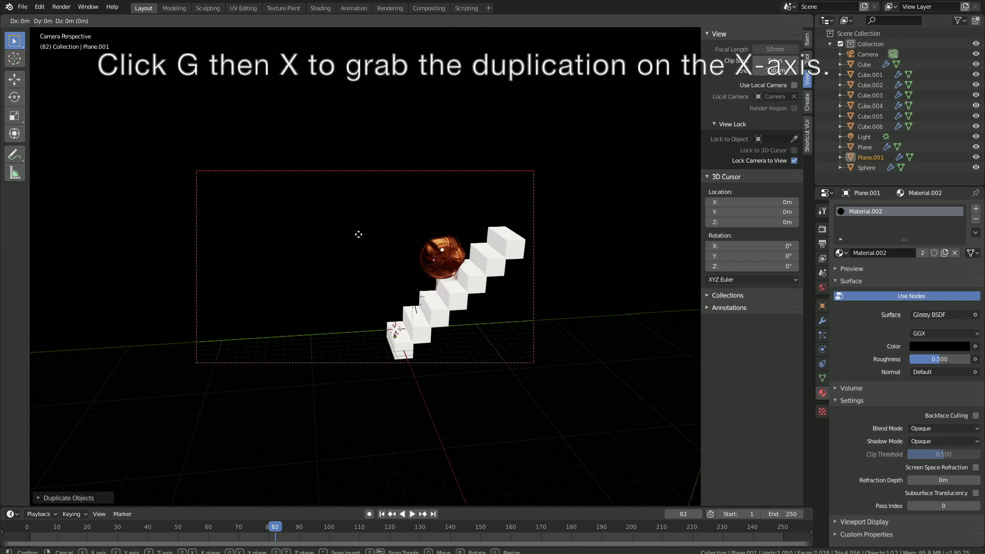
key("x")
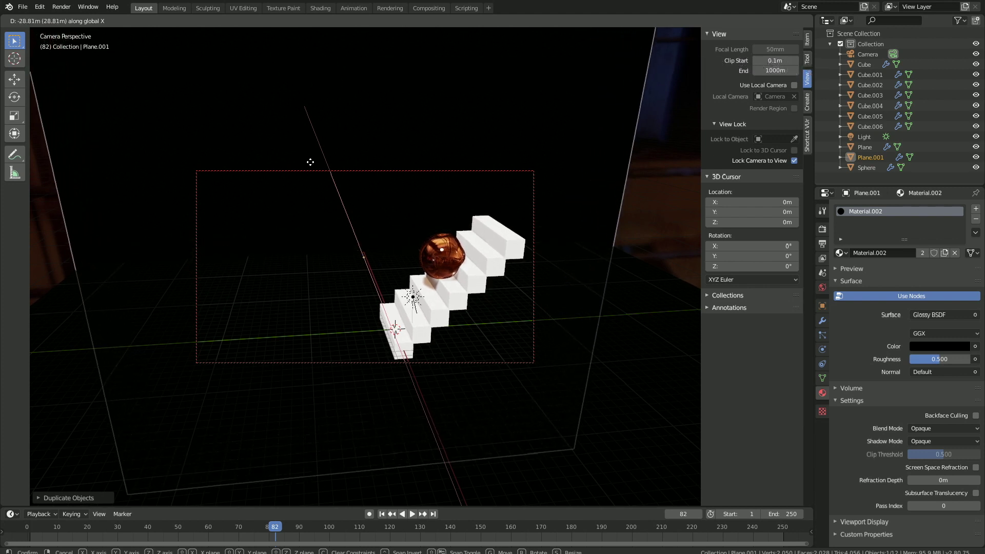
left_click(311, 164)
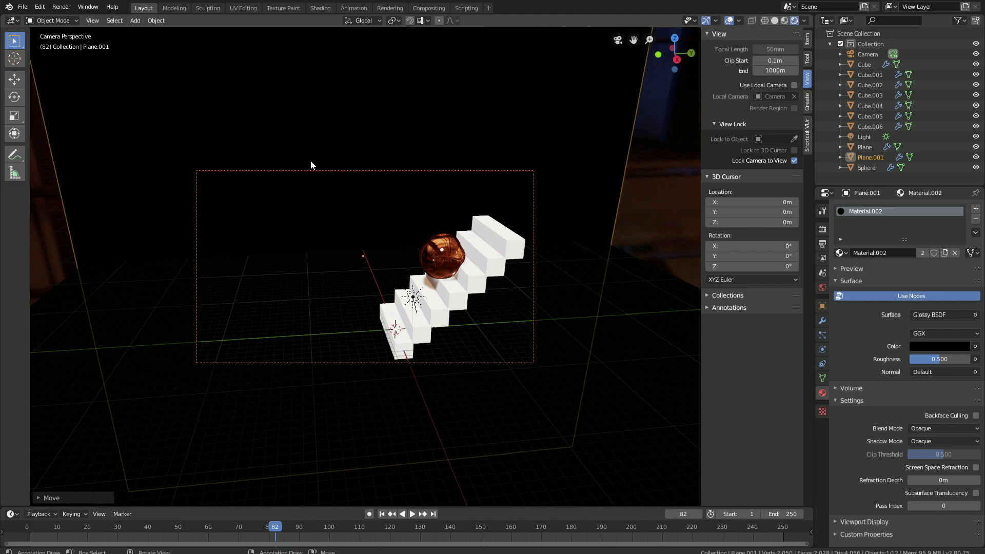
Hide viewport overlays and turn off Lock Camera to View
left_click(728, 20)
left_click(795, 161)
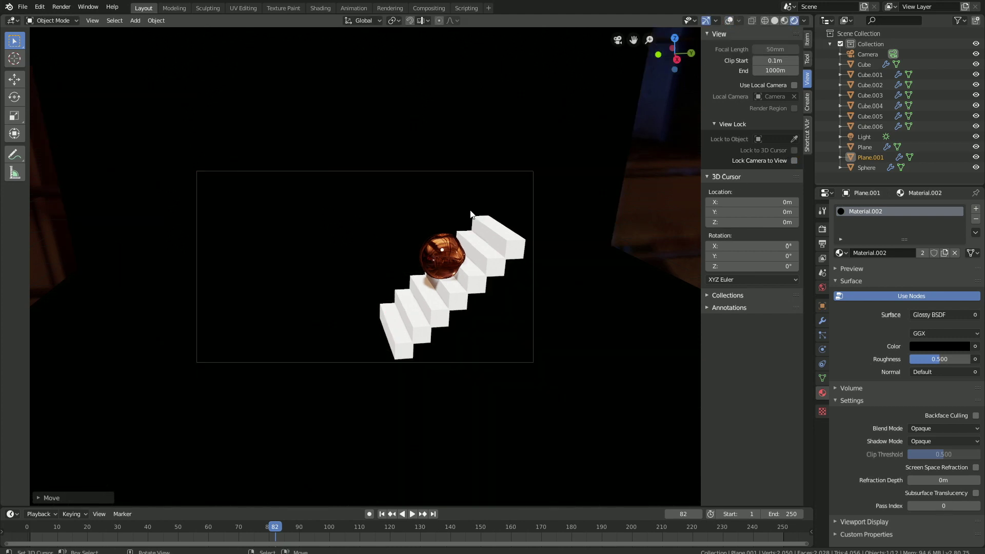
scroll(469, 212, "up", 2)
scroll(465, 215, "up", 2)
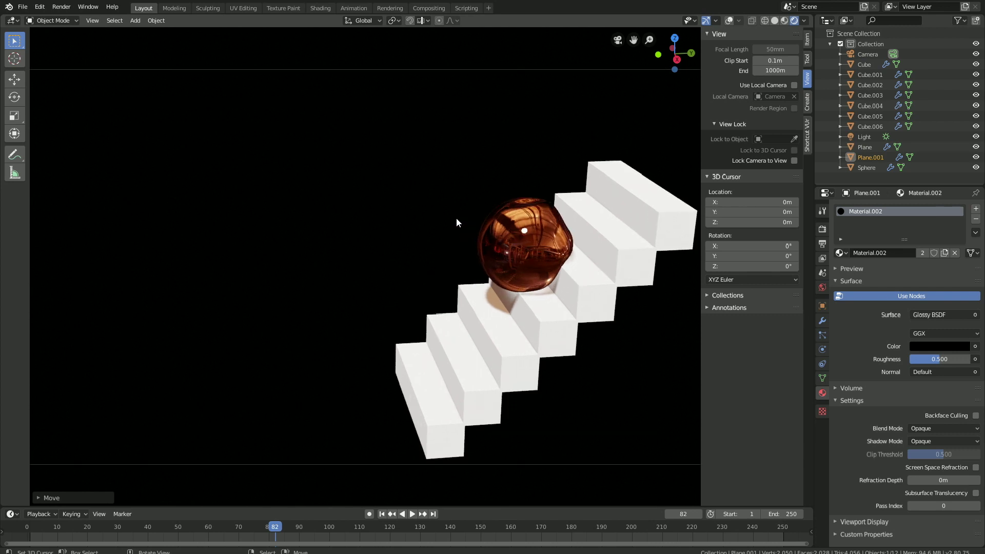
scroll(457, 218, "down", 3)
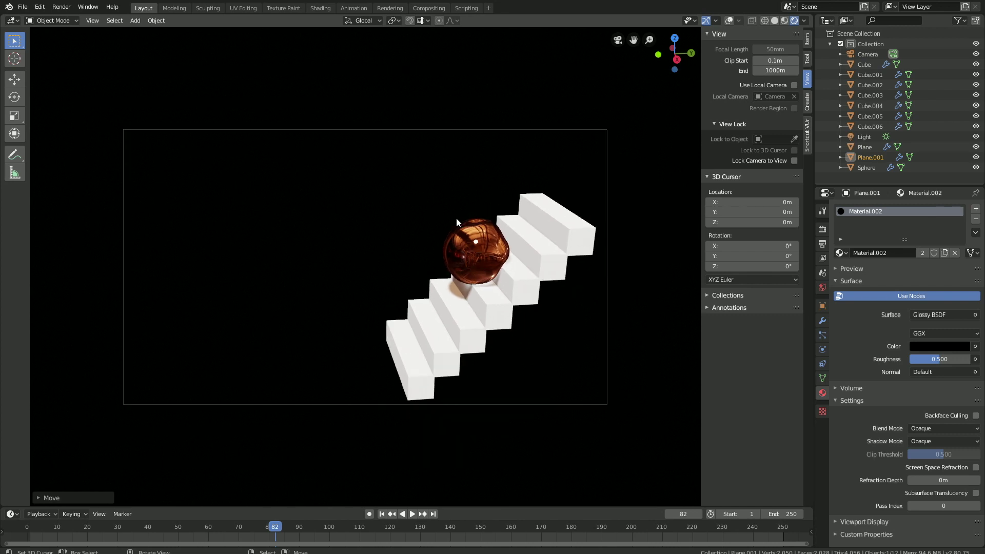
Scrub the timeline to preview the sphere rolling down onto the floor
left_click_drag(90, 547, 47, 540)
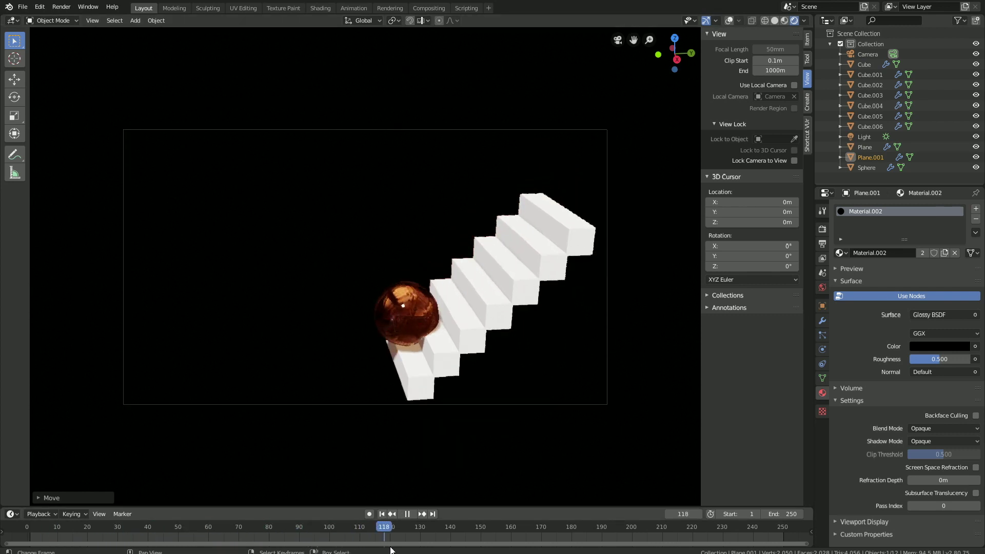
middle_click_drag(516, 255, 530, 254)
left_click_drag(40, 539, 613, 518)
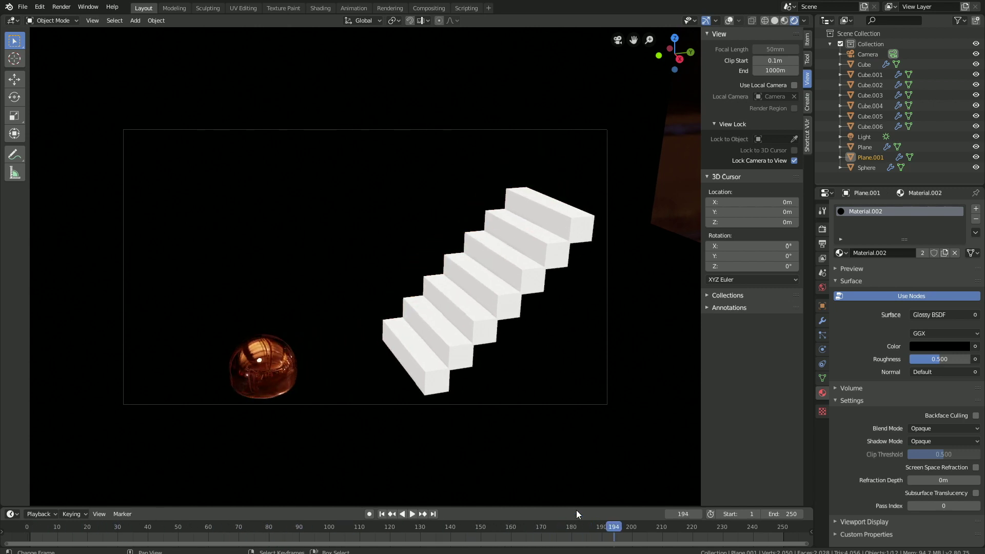
left_click(24, 10)
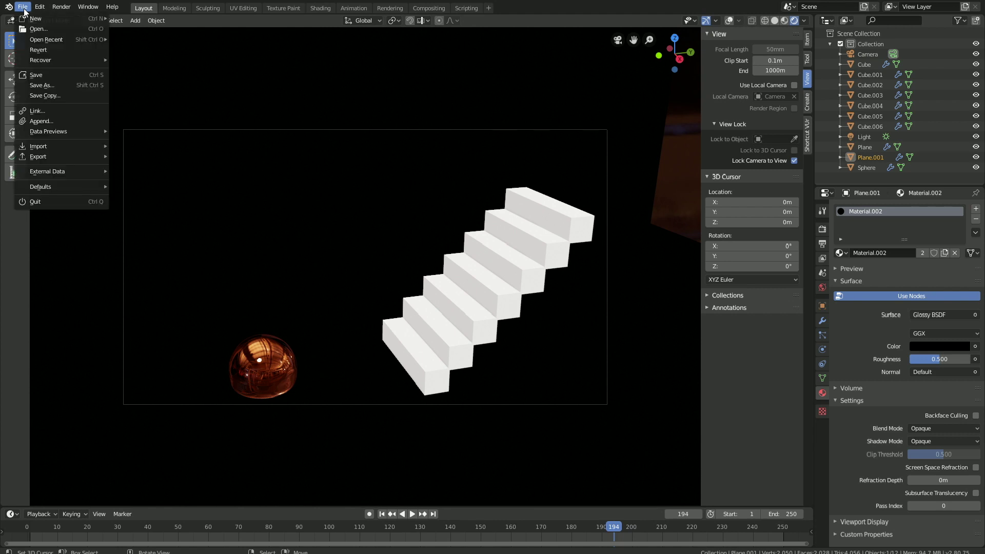
Save the scene as tut.blend, overwriting the existing file
left_click(58, 83)
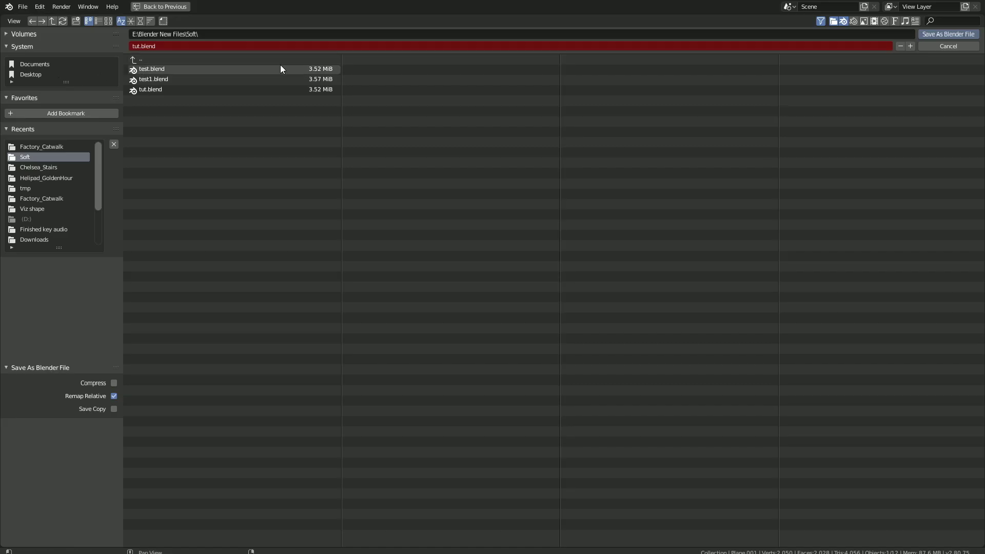
left_click(901, 46)
left_click(931, 35)
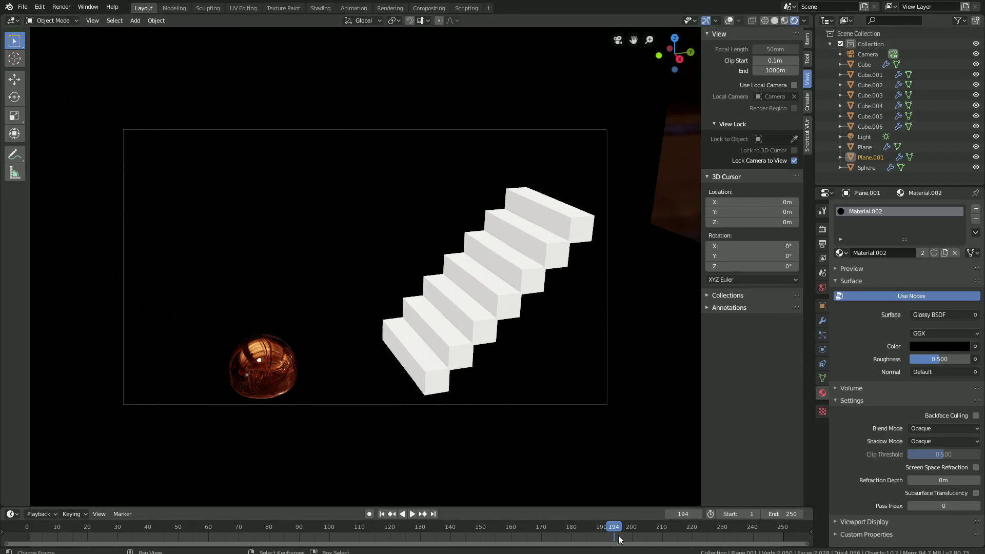
Play the animation and rewind it to frame 8 with the sphere atop the stairs
key("space")
left_click_drag(561, 533, 303, 534)
left_click_drag(260, 504, 51, 482)
key("space")
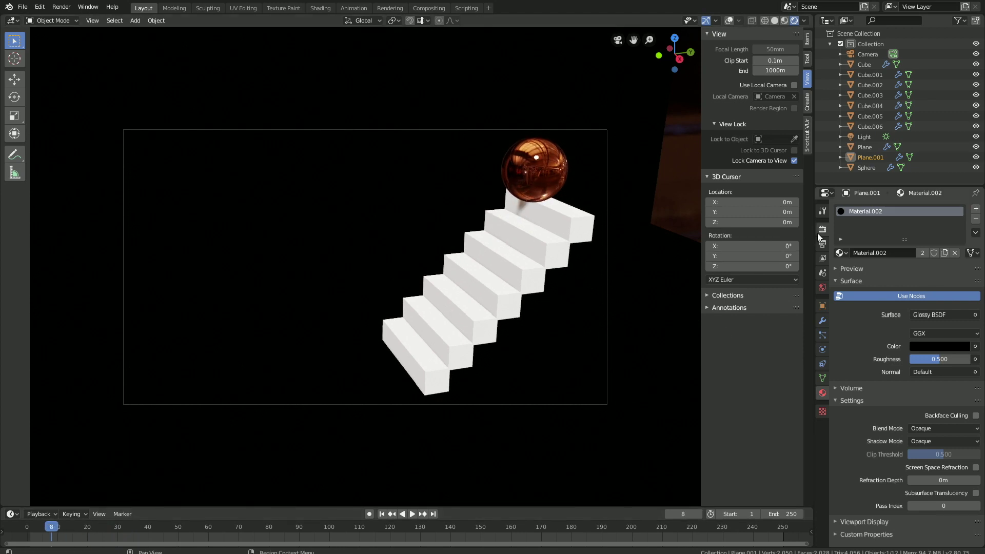
Set the animation frame rate to 30 fps
left_click(824, 245)
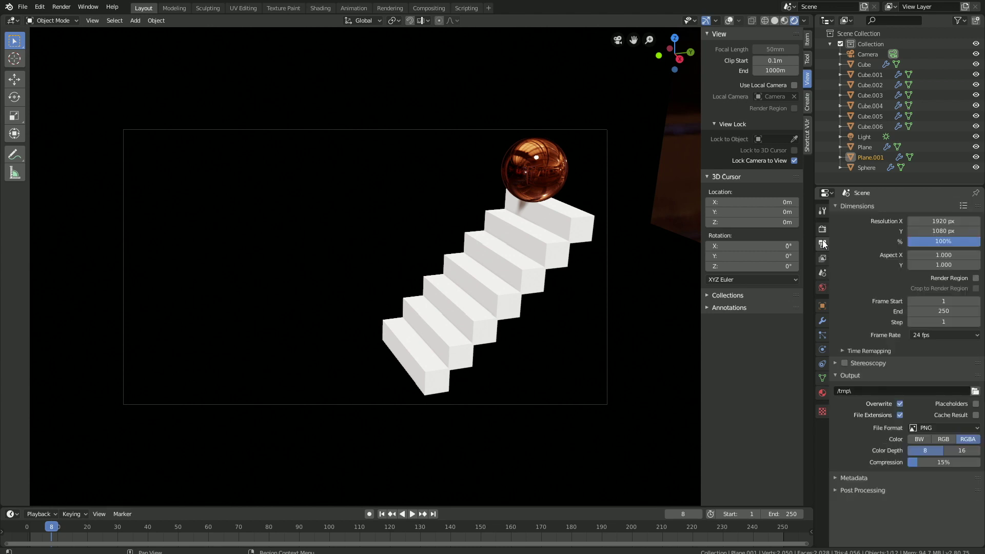
left_click(925, 334)
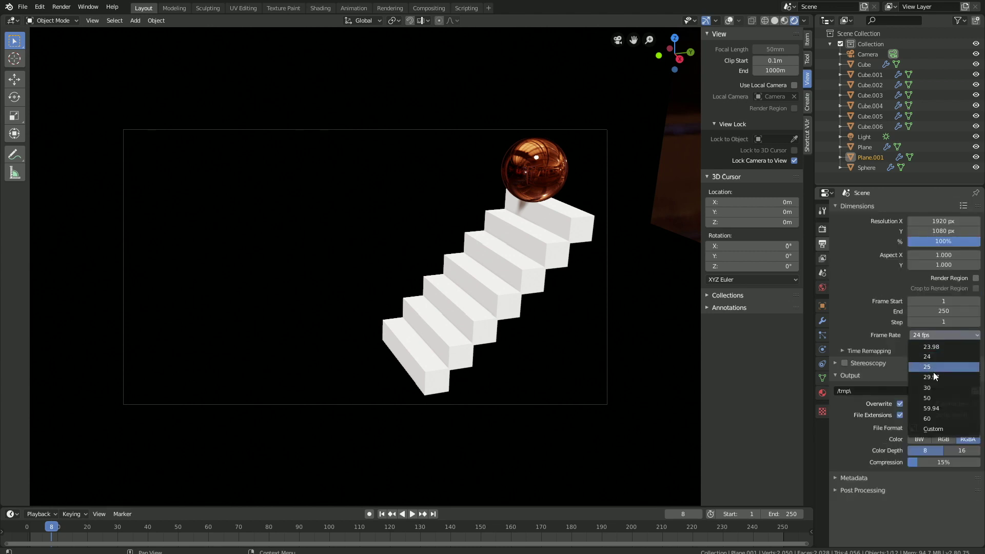
left_click(933, 389)
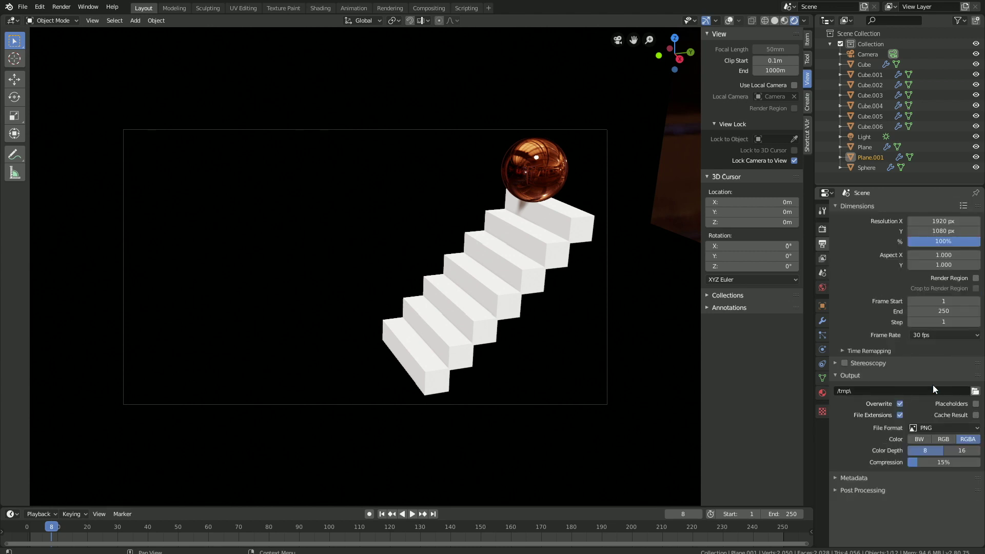
Set the render output path to E:\tmp\Final soft
left_click(975, 392)
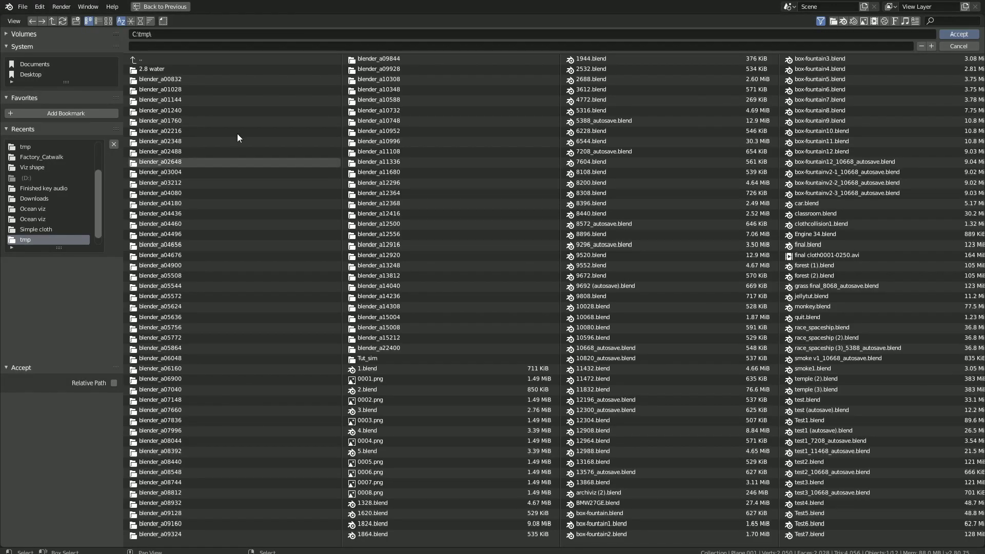
left_click(24, 34)
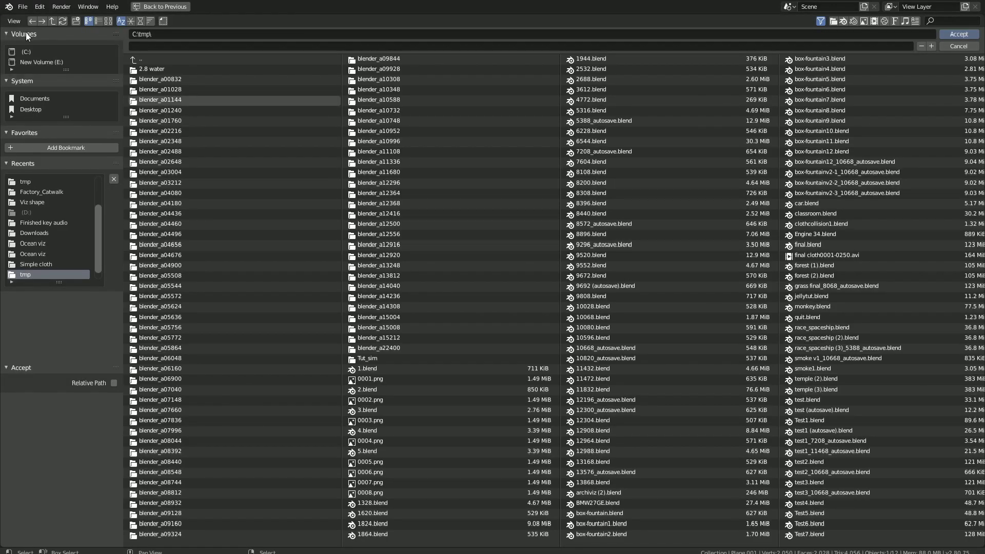
left_click(31, 61)
left_click(168, 183)
left_click(159, 47)
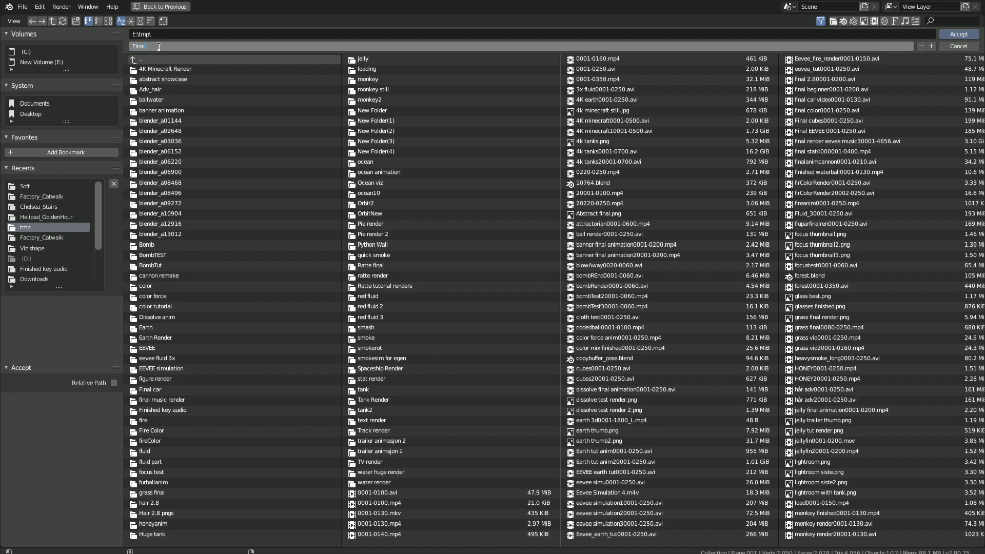
type("Final soft")
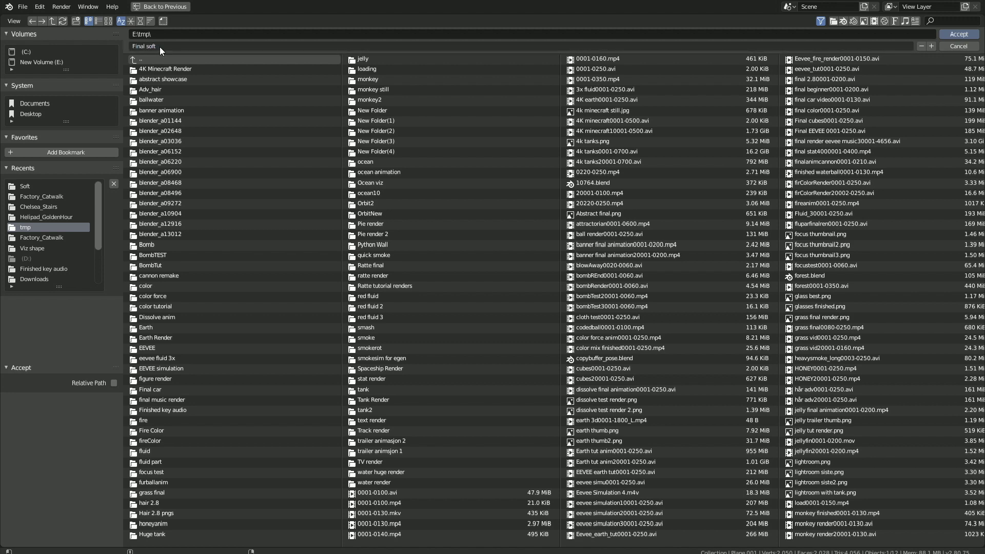
key("Return")
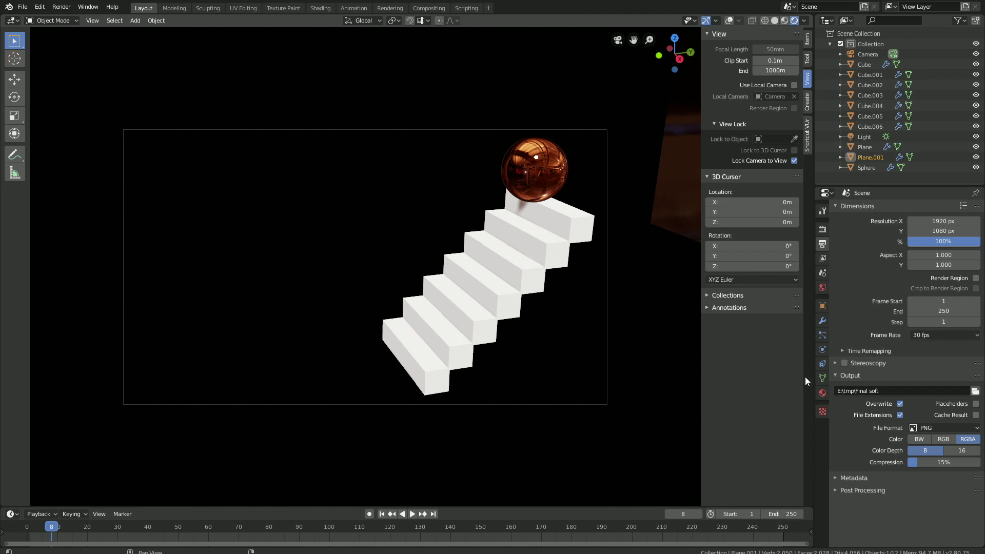
Set the output format to AVI JPEG at 100% quality, then play and rewind the animation
left_click(929, 427)
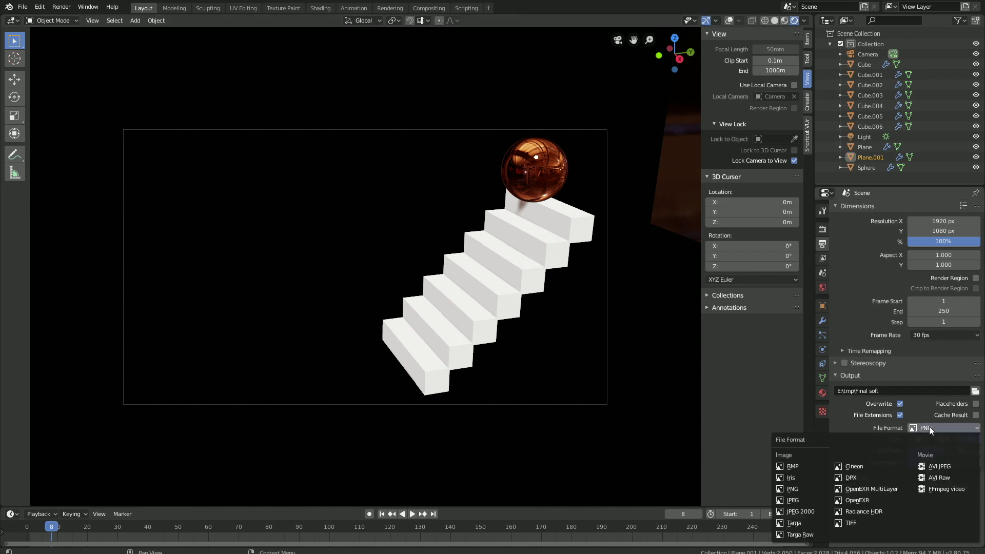
left_click(942, 464)
left_click_drag(954, 449, 982, 455)
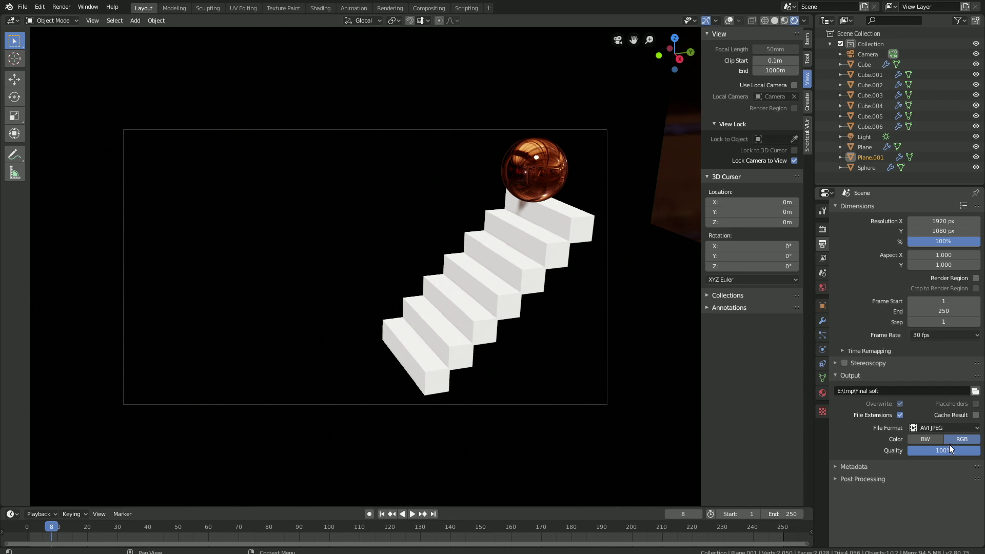
key("space")
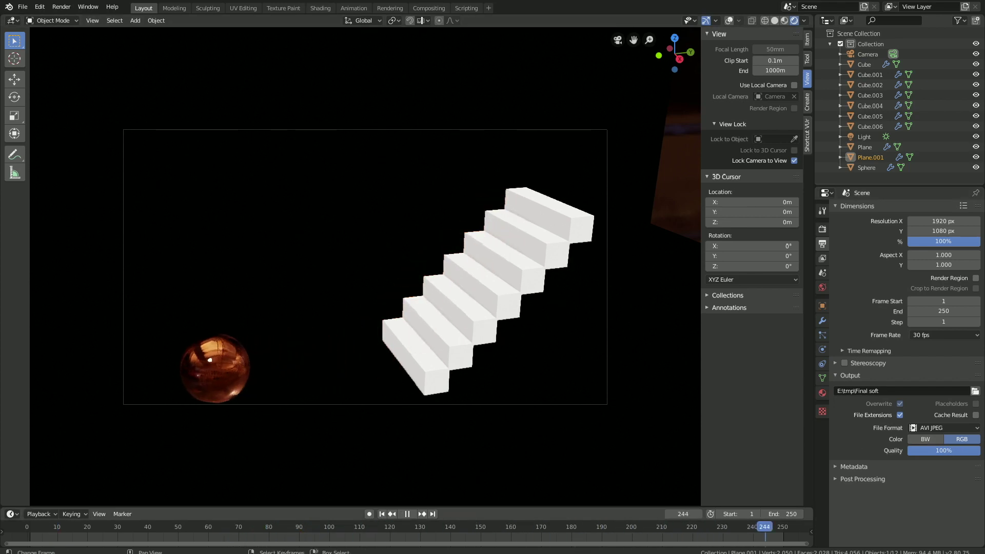
left_click_drag(810, 527, 36, 523)
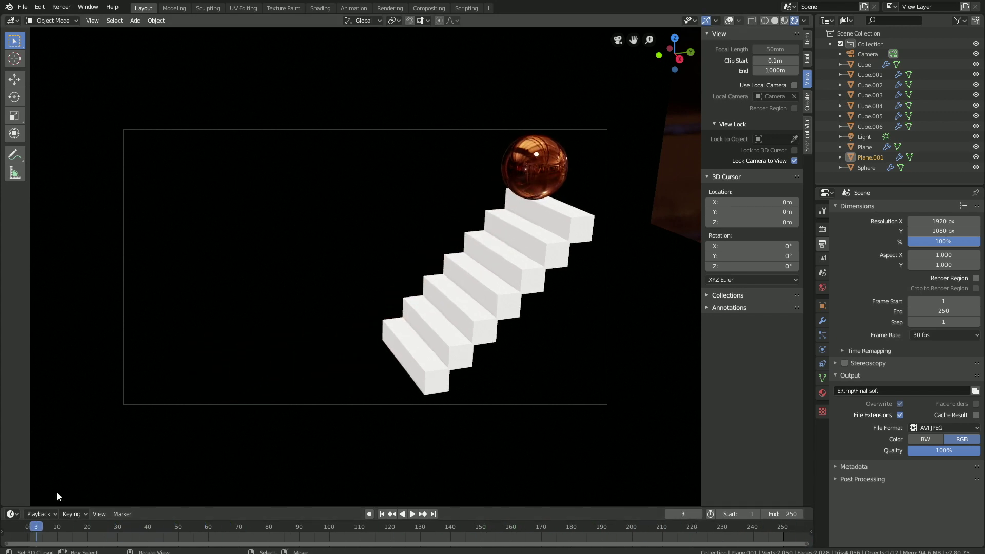
Set the render display mode to Image Editor
left_click(61, 7)
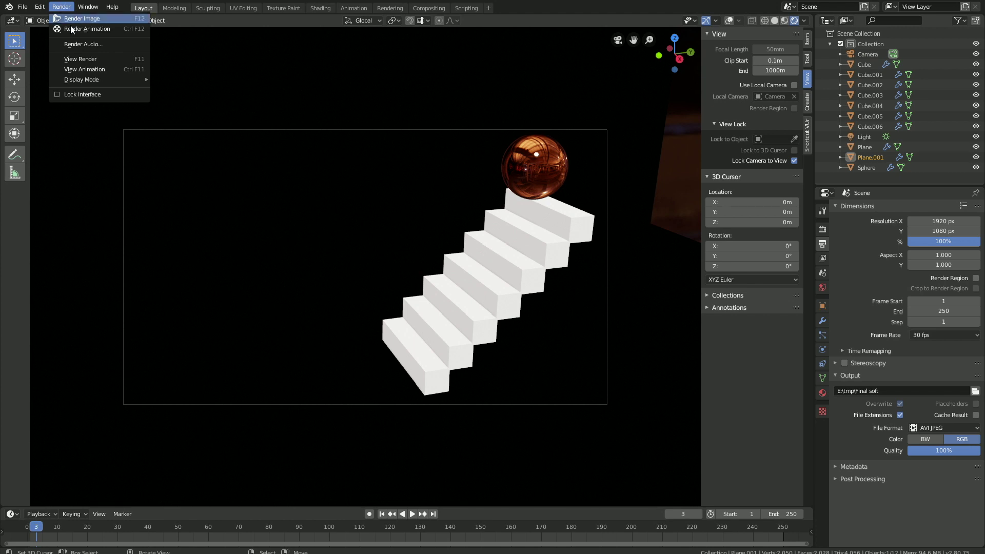
mouse_move(82, 80)
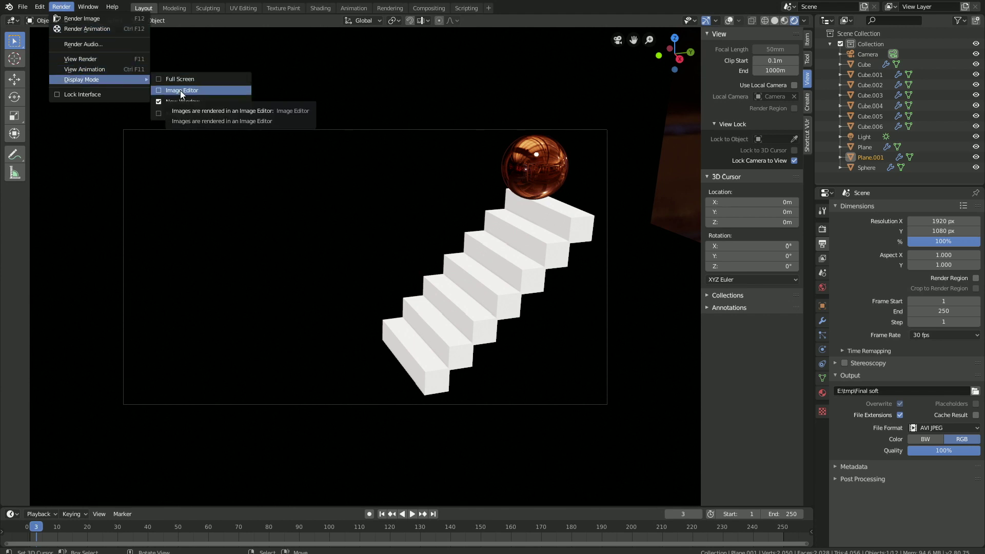
left_click(180, 90)
Start rendering the full animation
left_click(61, 7)
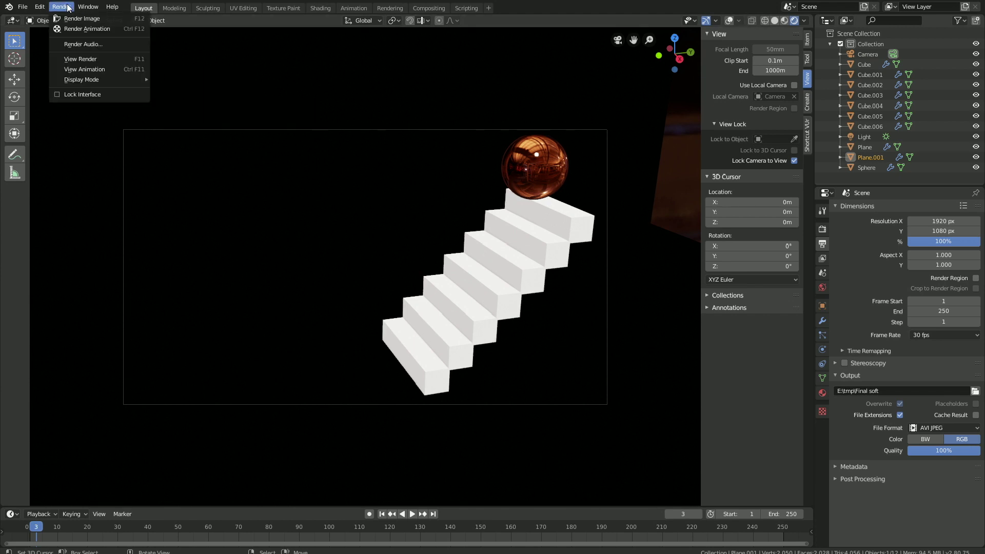
left_click(80, 29)
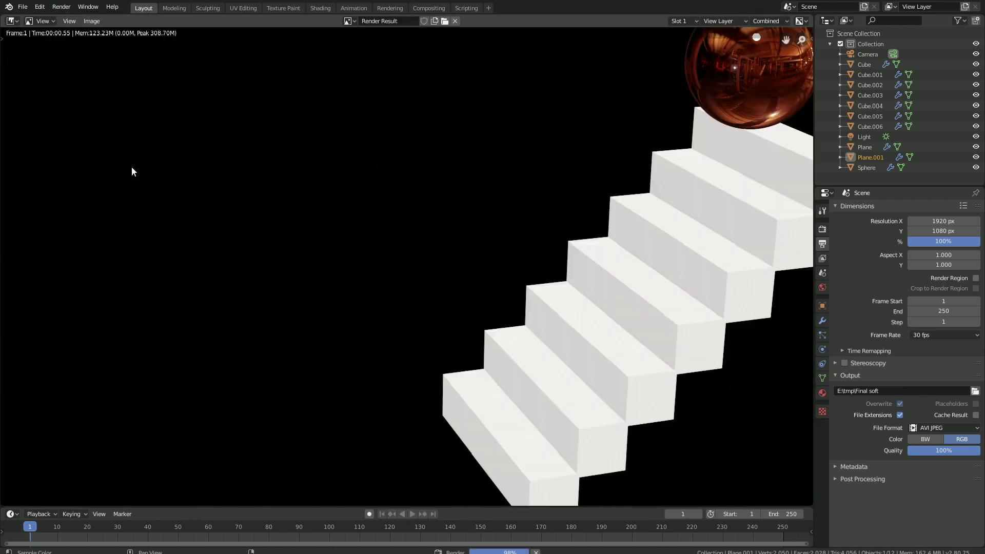
scroll(349, 263, "down", 2)
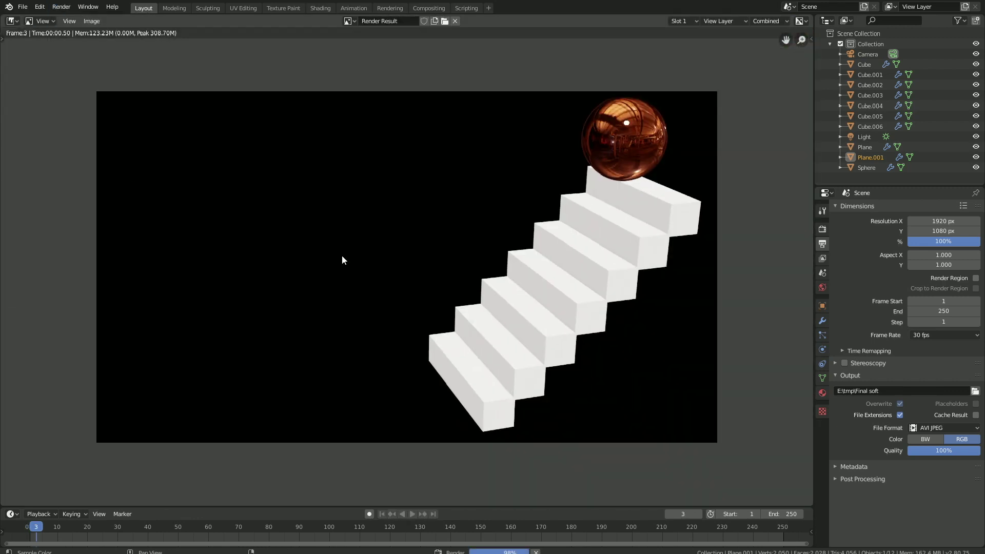